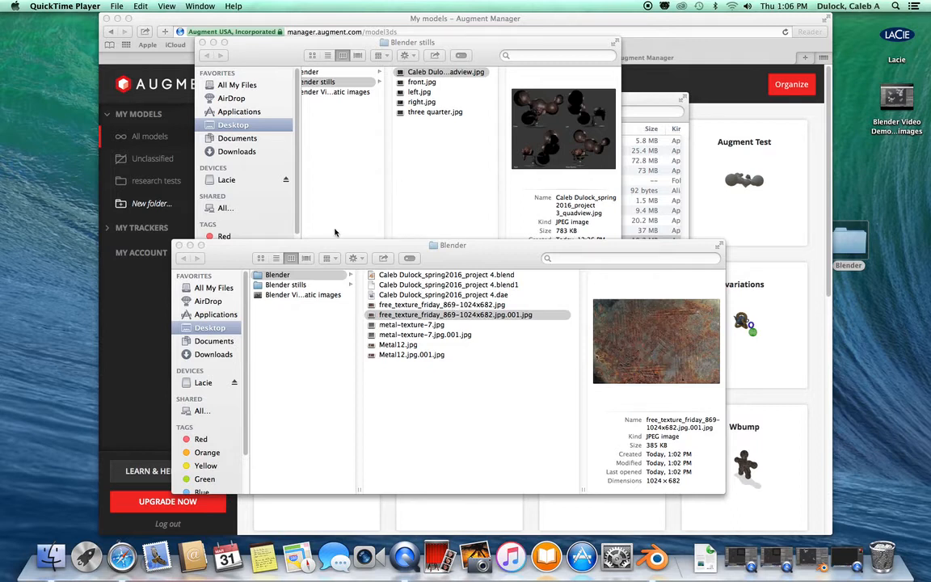
- Switch to Safari and go from the Augment home page through its login link to the model manager
left_click_drag(441, 248, 454, 296)
left_click(653, 16)
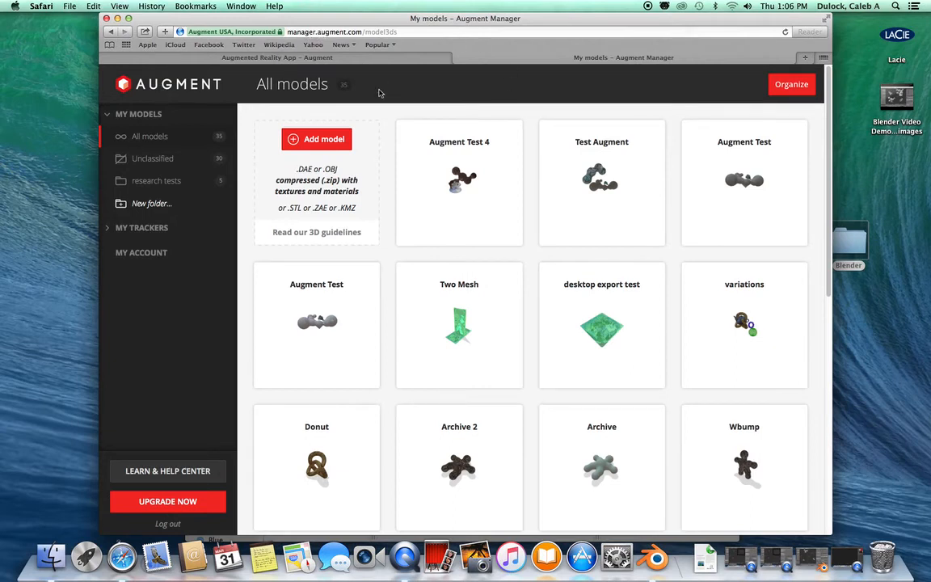
left_click(343, 58)
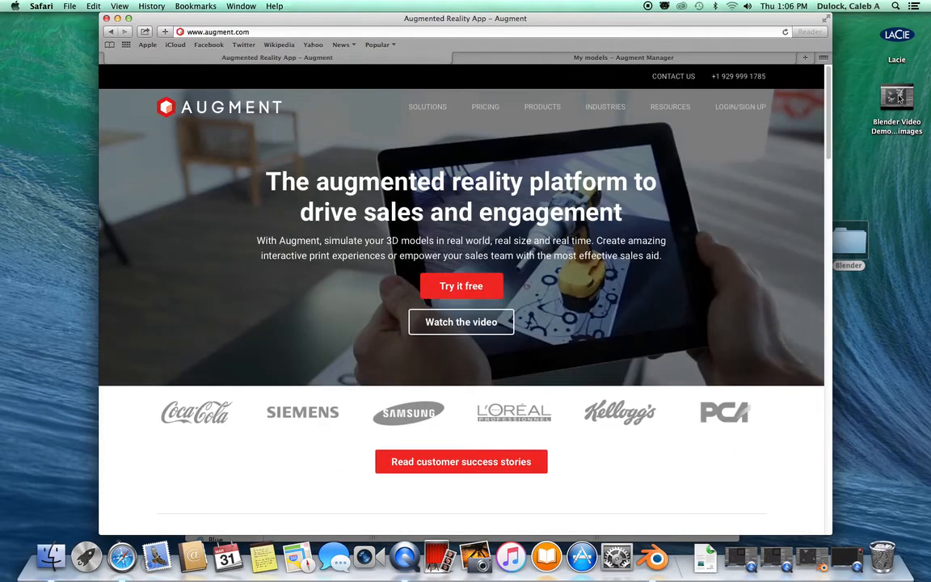
left_click(738, 111)
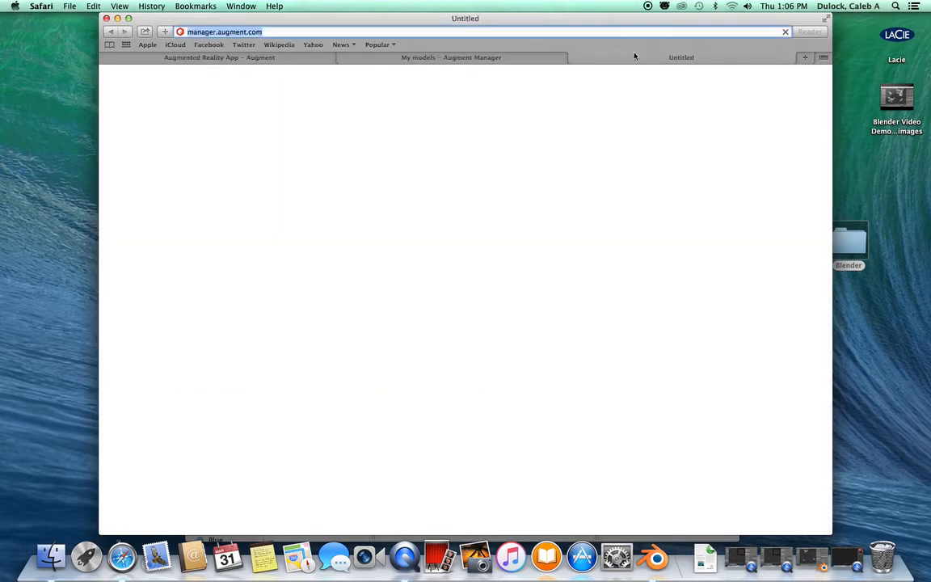
left_click(574, 58)
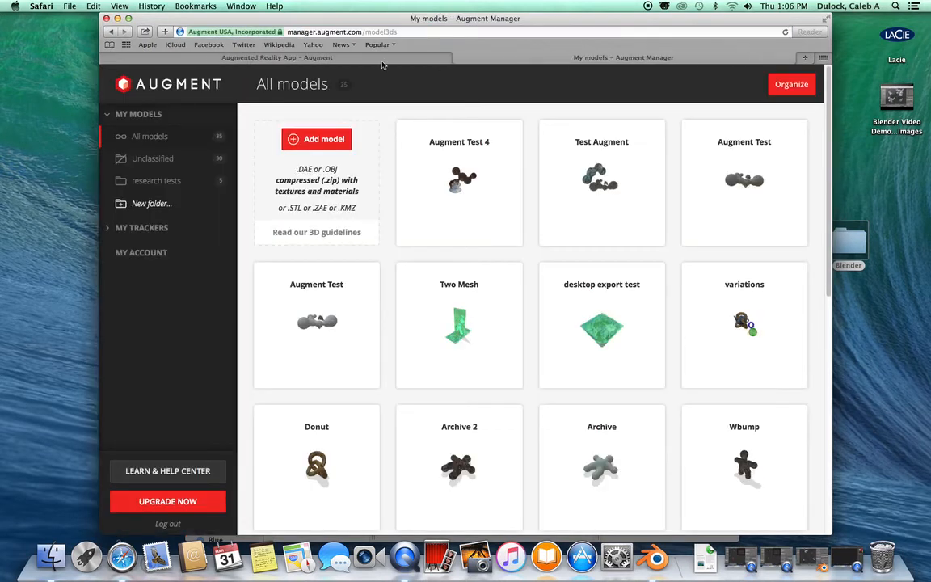
- Open the Education Programs page among the industries on the Augment website
left_click(344, 57)
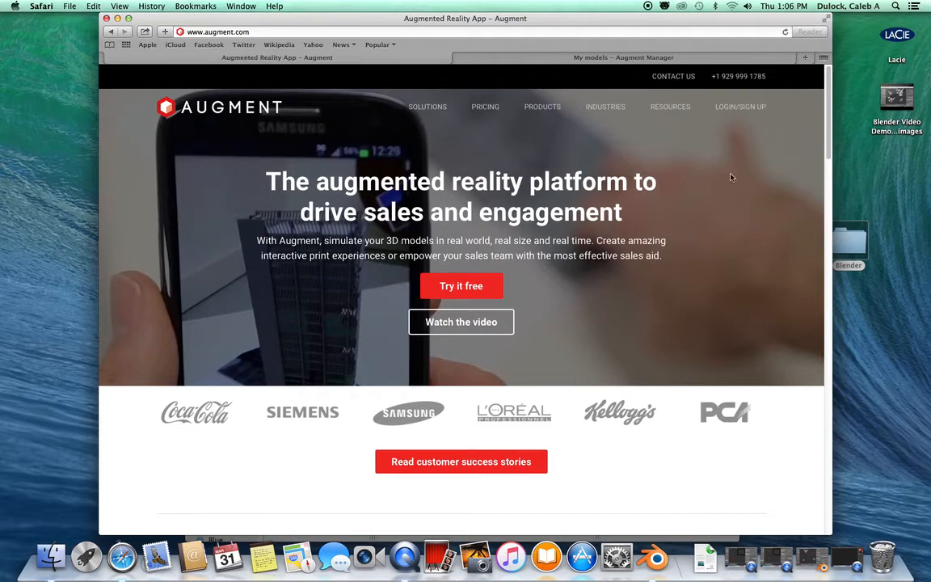
mouse_move(601, 110)
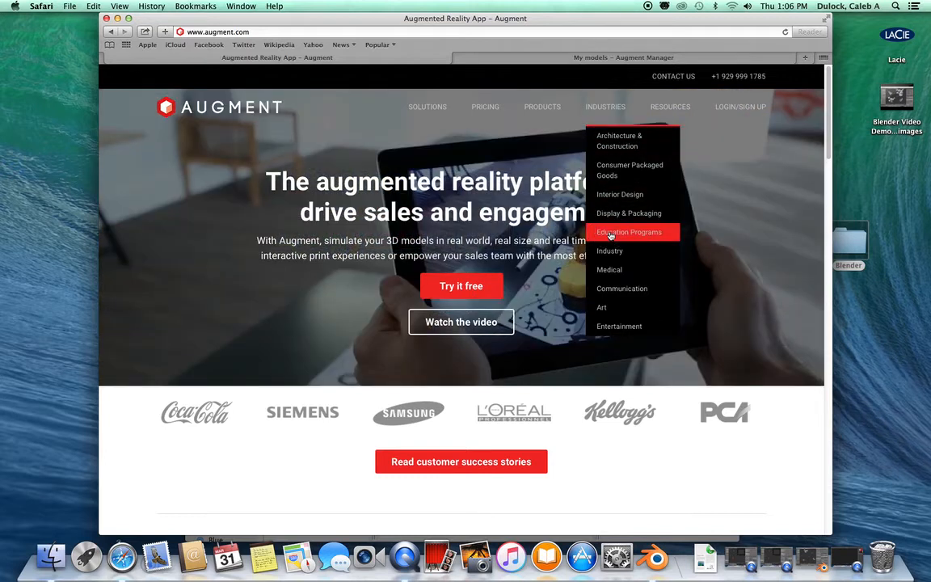
left_click(610, 234)
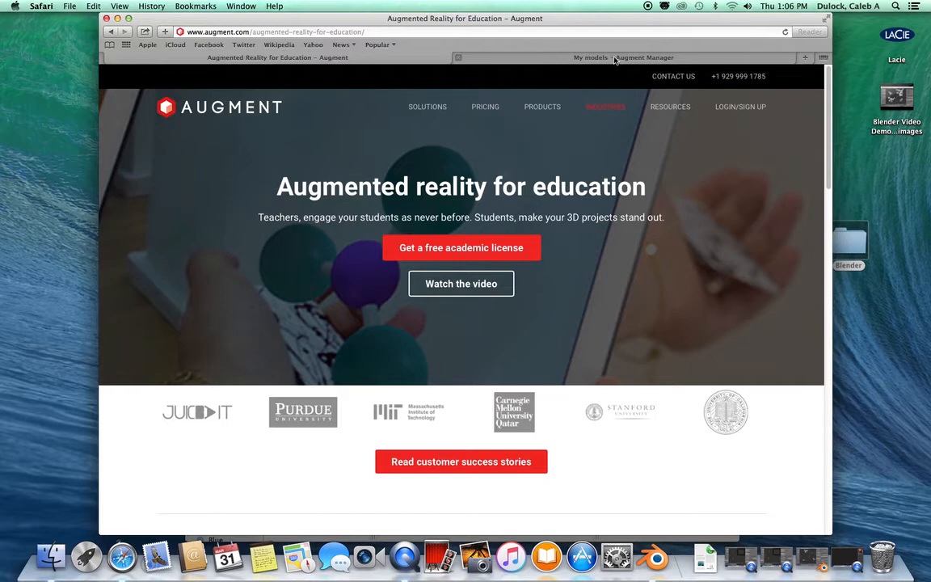
- Return to Augment Manager and look through the All models gallery
left_click(559, 56)
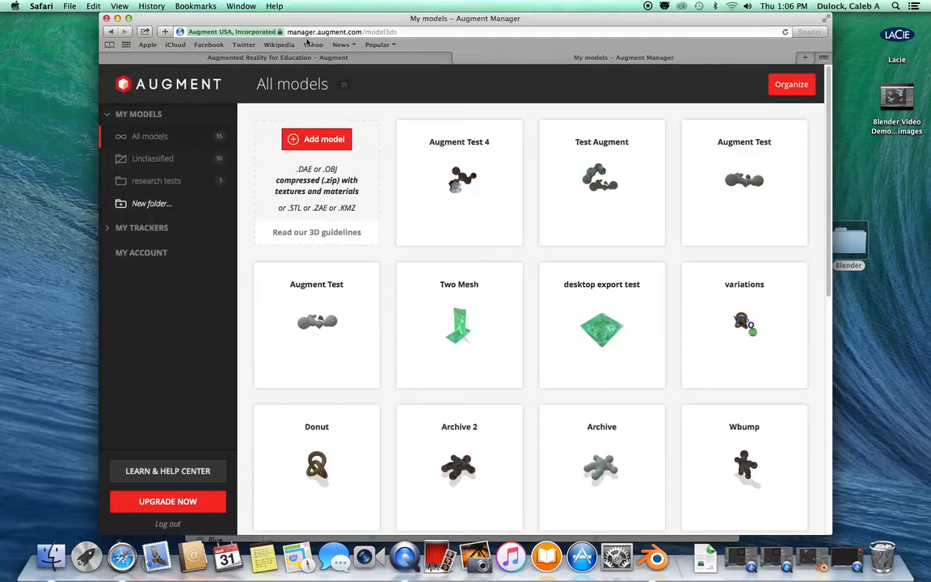
left_click(318, 57)
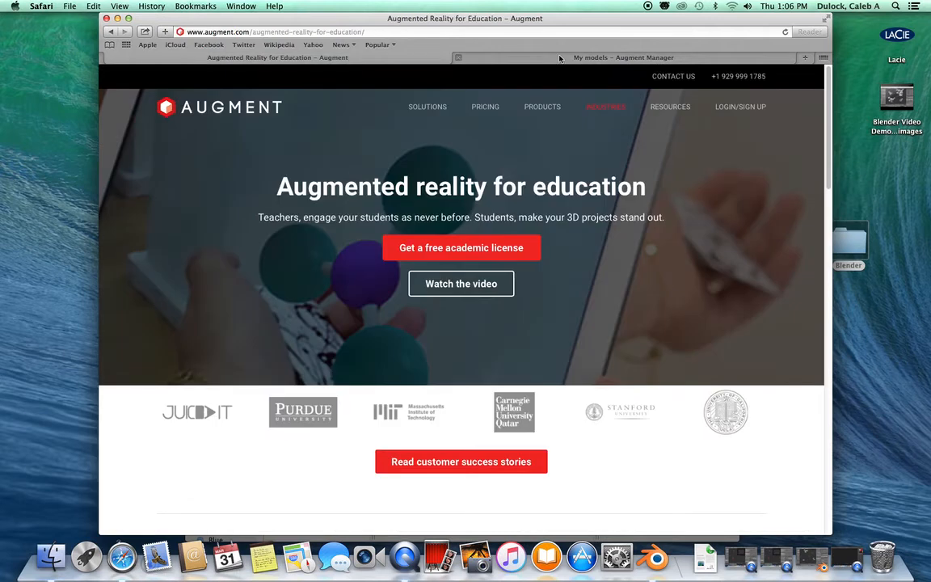
left_click(607, 58)
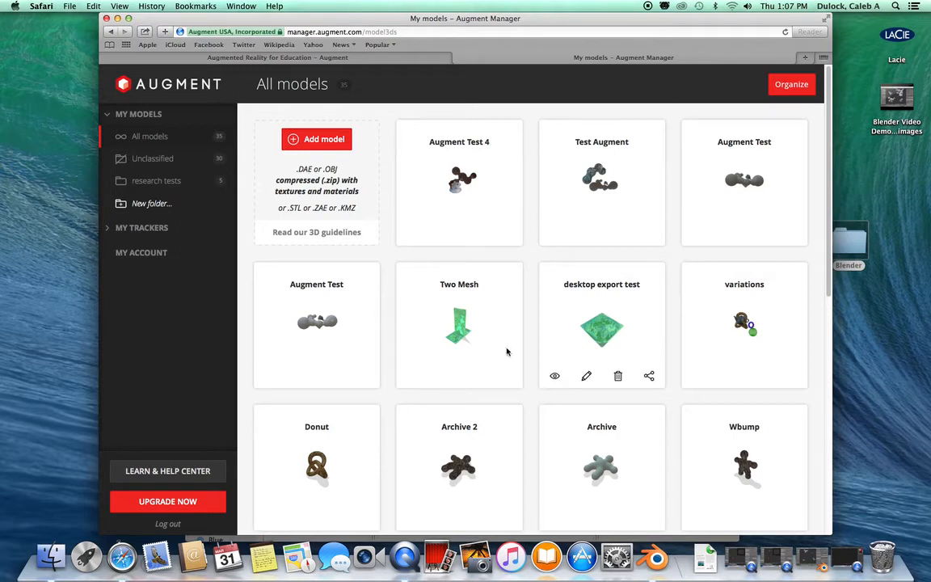
scroll(577, 405, "down", 3)
scroll(573, 399, "up", 3)
- Switch to Finder, bring up the Blender folder and locate the exported project 4 .dae file
left_click(50, 556)
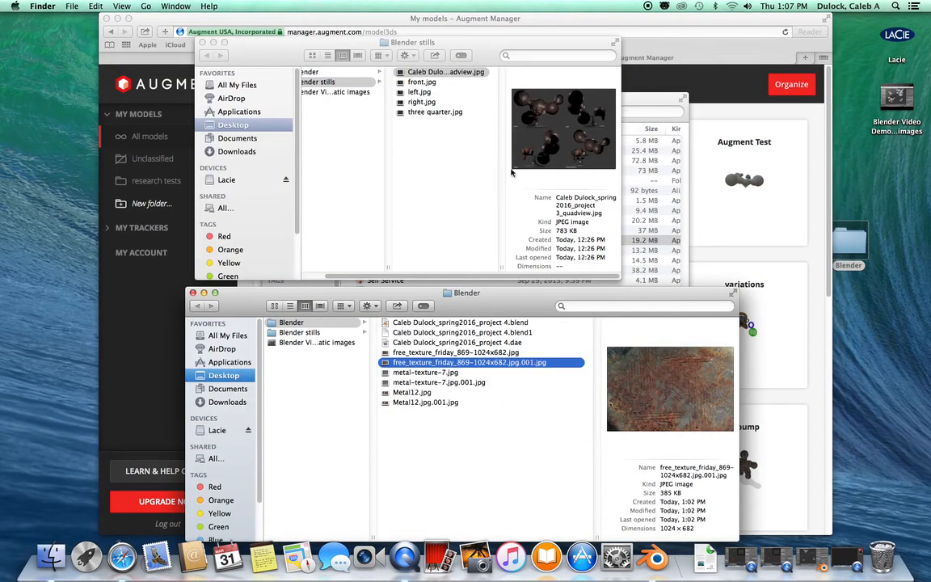
left_click(501, 412)
left_click_drag(484, 293, 411, 62)
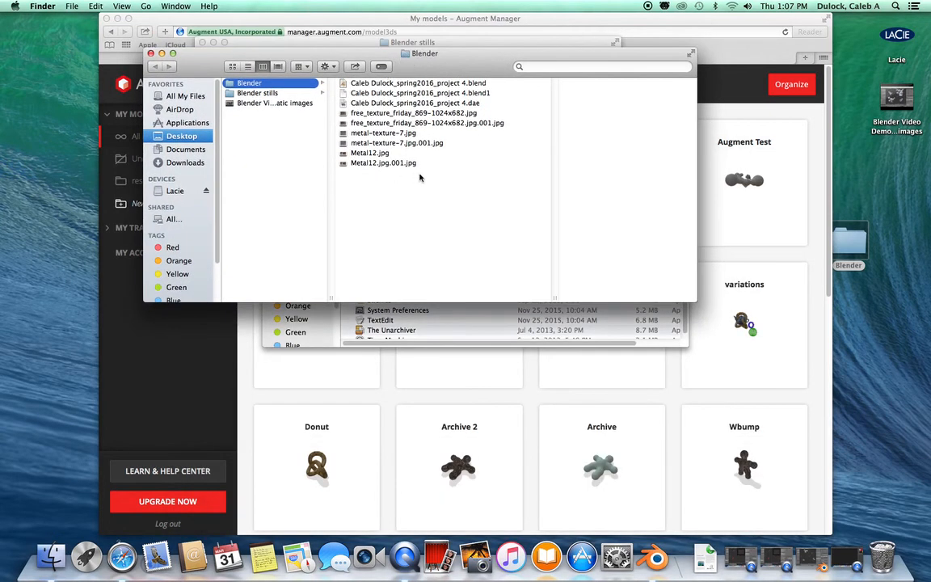
left_click(458, 103)
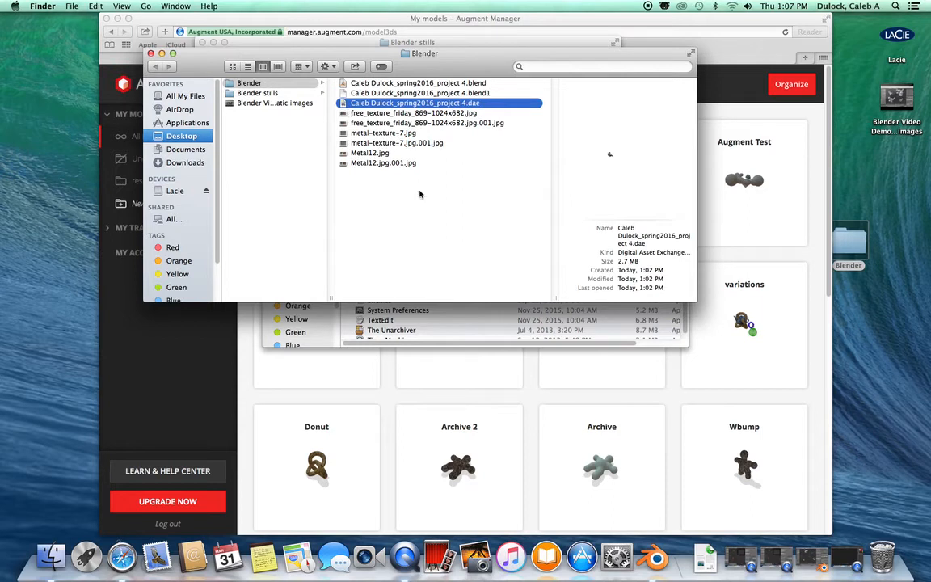
left_click(448, 176)
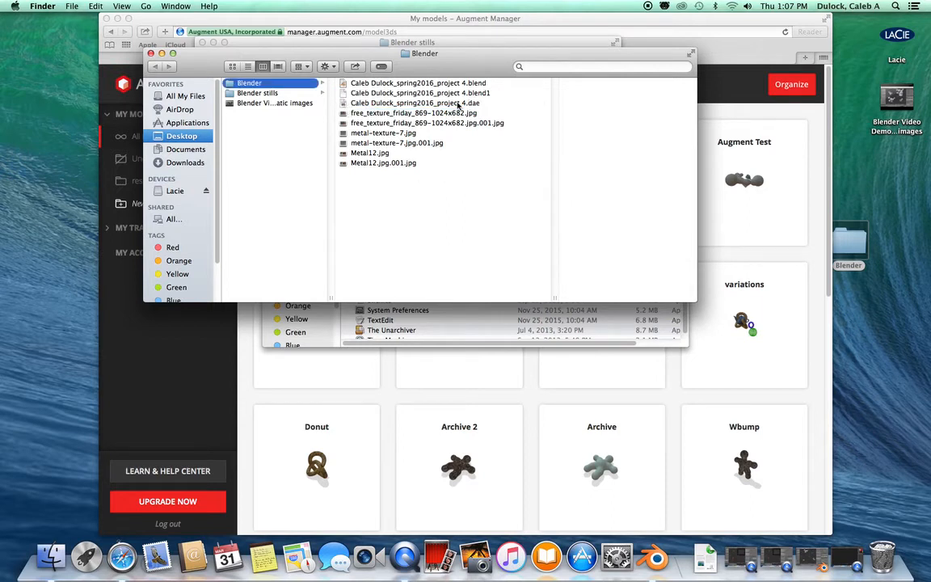
left_click(458, 103)
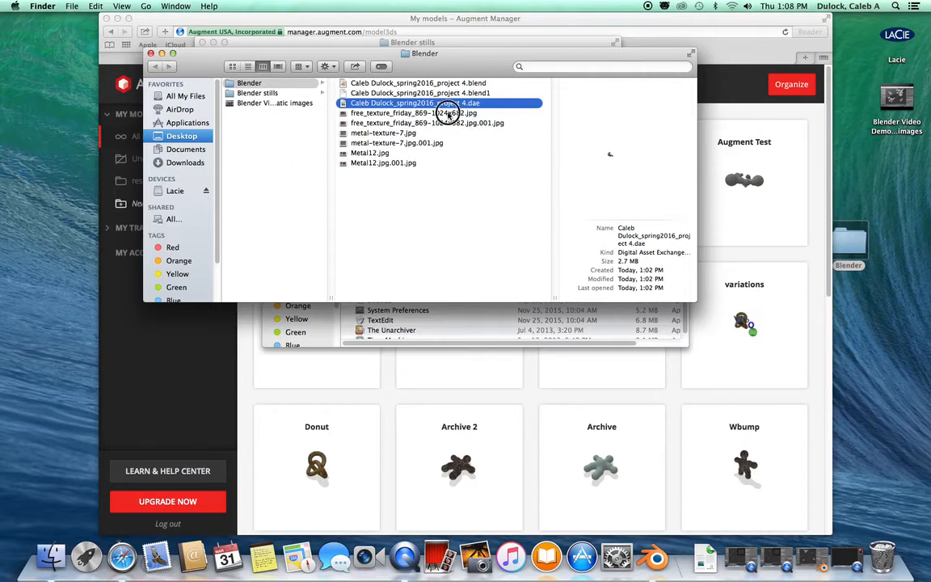
- Compare the original texture images in the Blender folder with their .001.jpg copies
left_click(443, 112)
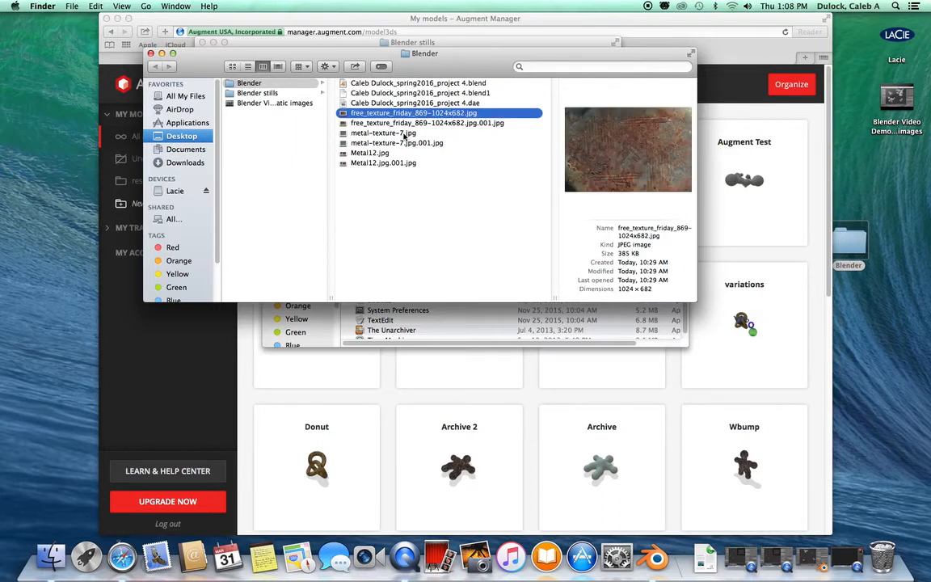
left_click(404, 134)
left_click(374, 154)
left_click(408, 132)
left_click(444, 113)
left_click(416, 102)
left_click(410, 113)
key("Down")
left_click(404, 142)
left_click(407, 162)
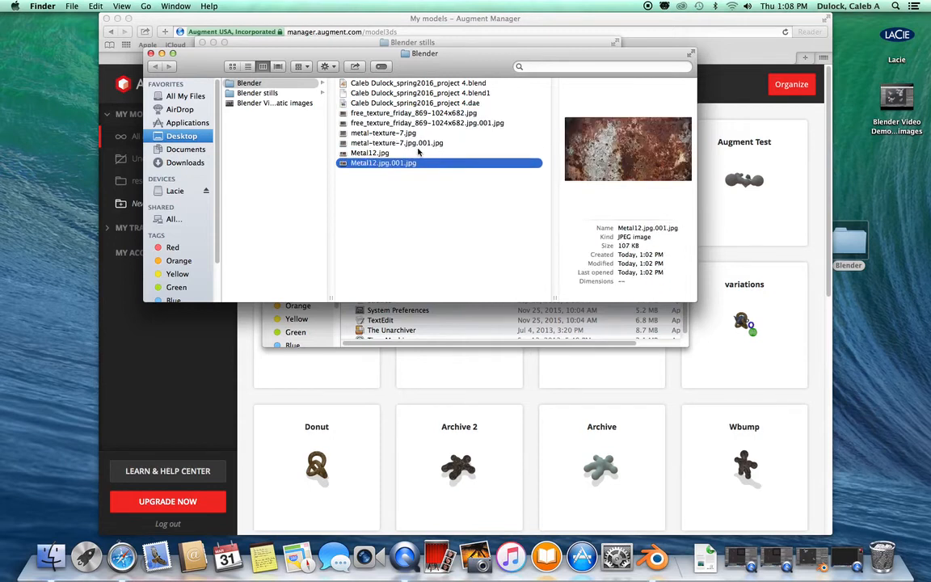
left_click(428, 142)
left_click(456, 122)
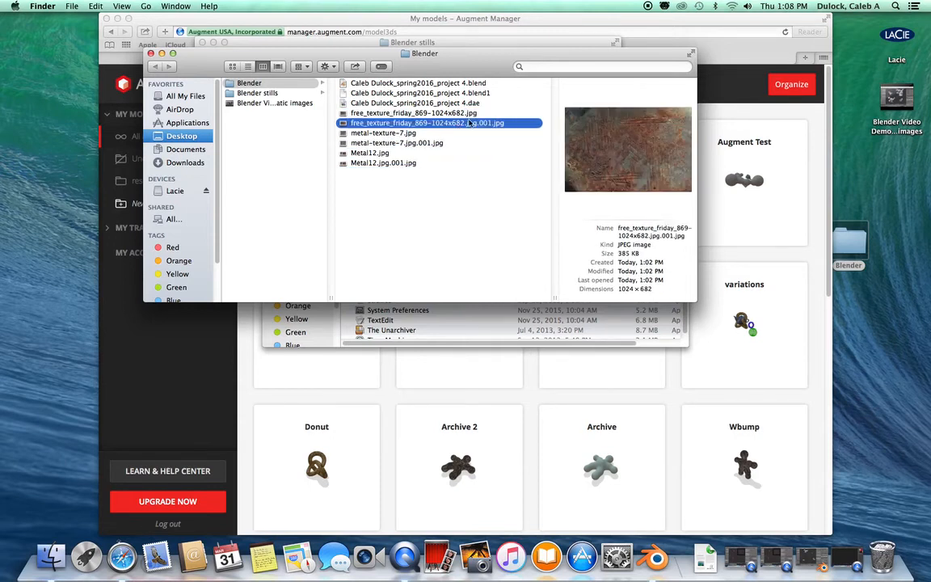
left_click(419, 142)
left_click(404, 163)
left_click(436, 143)
left_click(470, 125)
- Compress the project 4 .dae file and the three .001.jpg texture copies into one zip archive
left_click(469, 104)
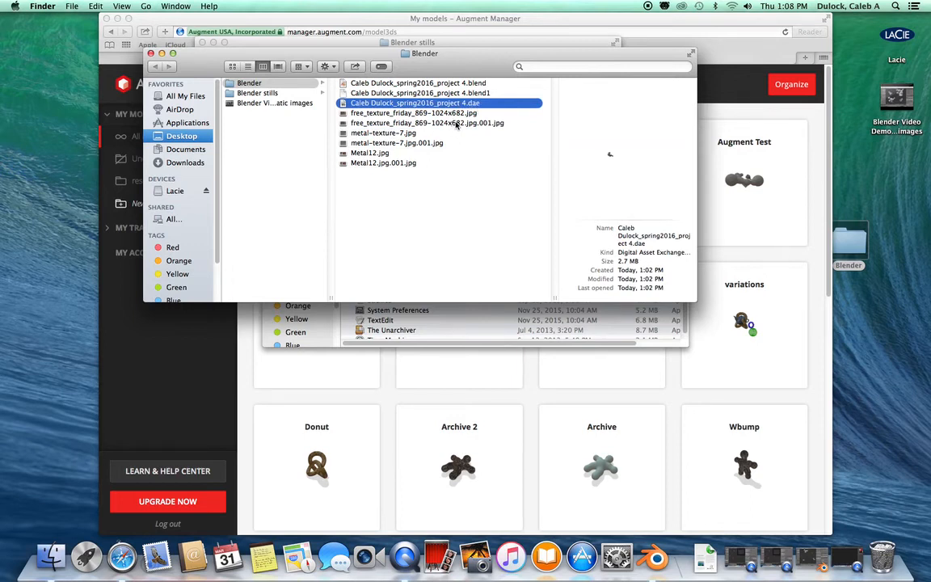
left_click(456, 123, "super")
left_click(402, 142, "super")
left_click(399, 162, "super")
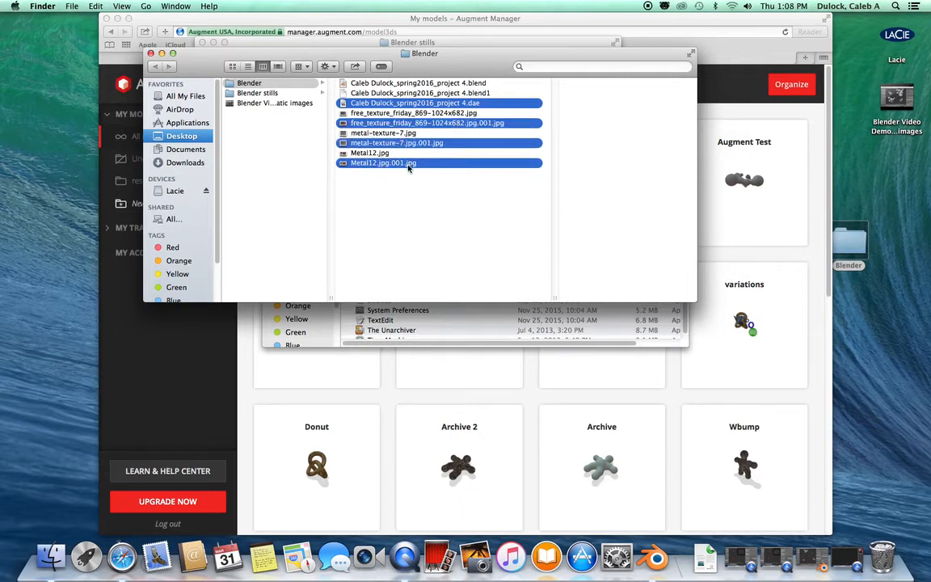
left_click(333, 67)
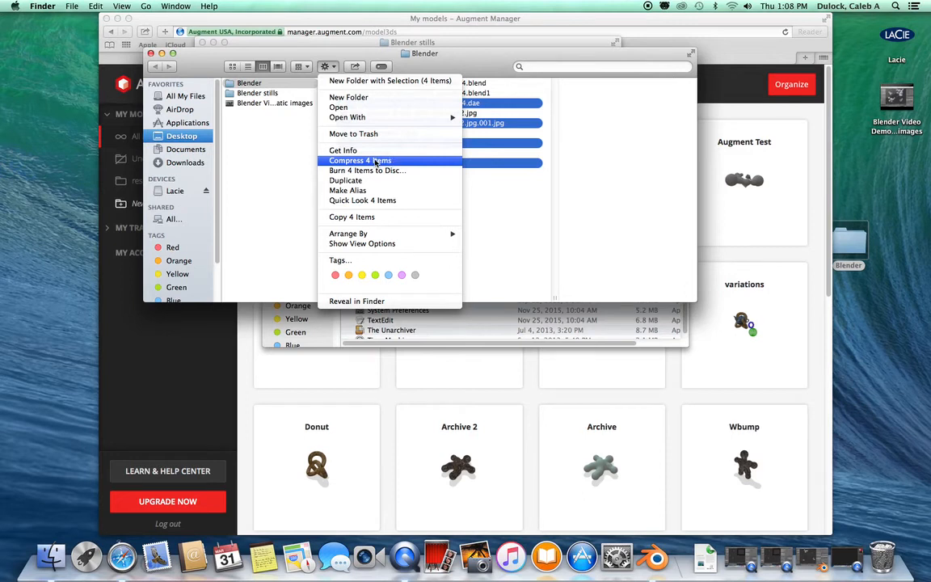
left_click(375, 162)
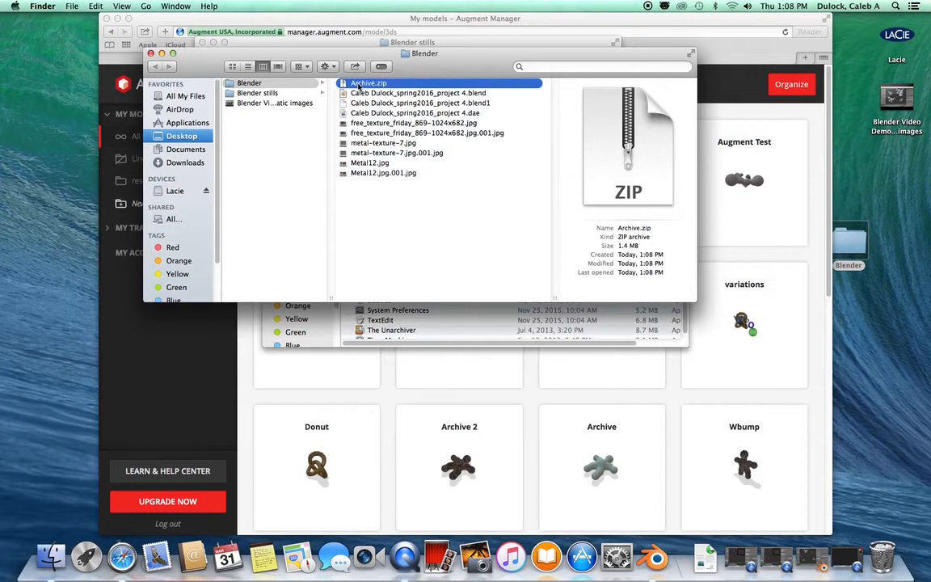
- Rename the new zip archive as Augment Test
left_click(374, 84)
type("Augment Test")
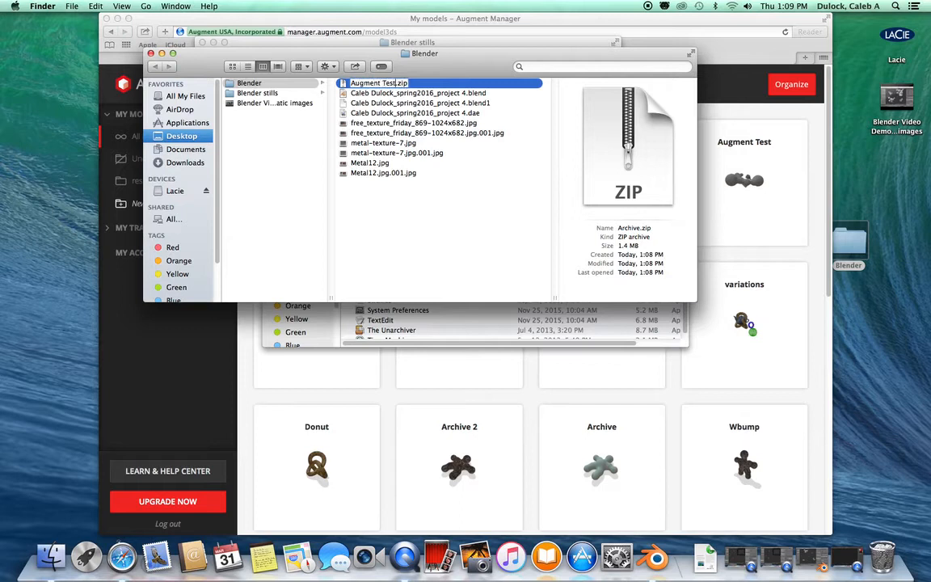
key("Return")
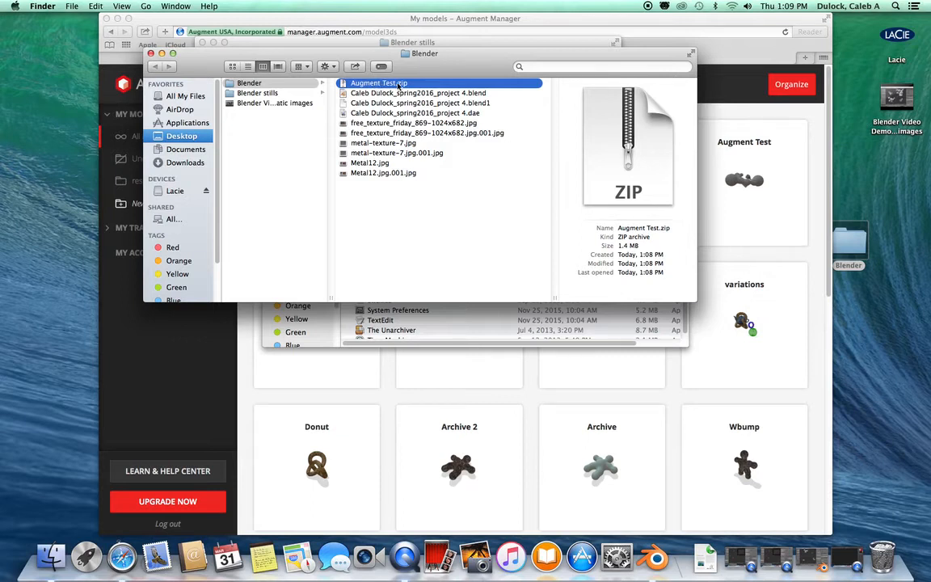
- Switch back to Augment Manager in Safari and add a new model from Augment Test.zip in the desktop's Blender folder
left_click_drag(431, 59, 417, 72)
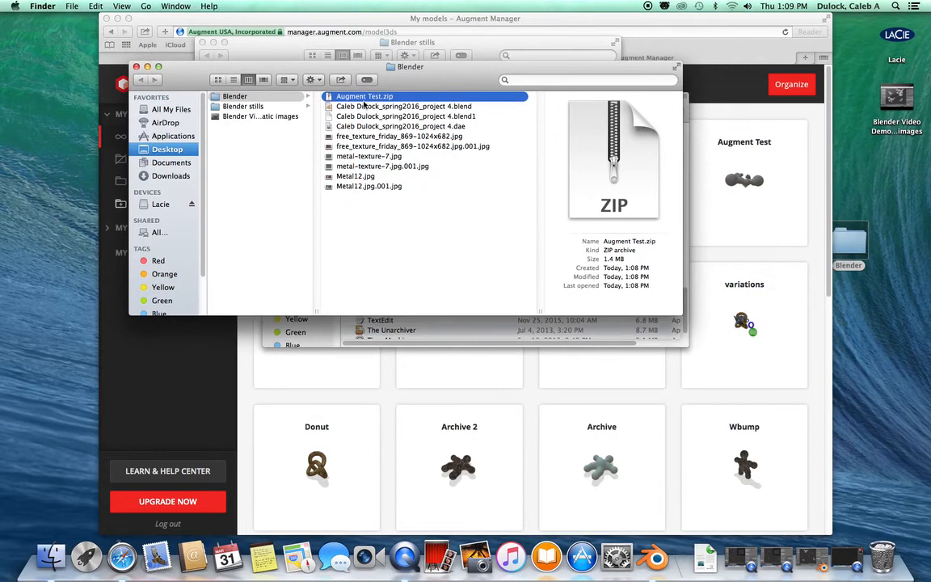
left_click_drag(411, 85, 362, 170)
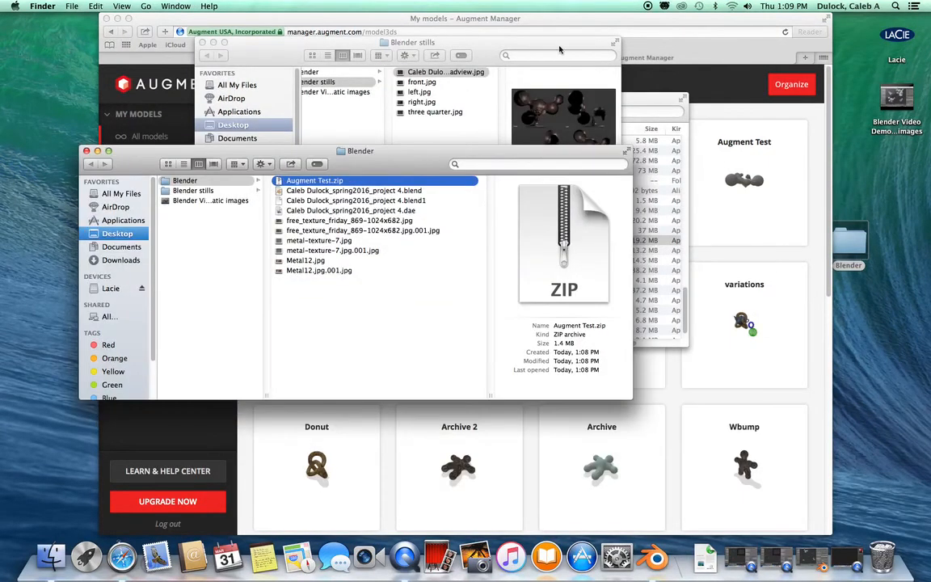
left_click(476, 20)
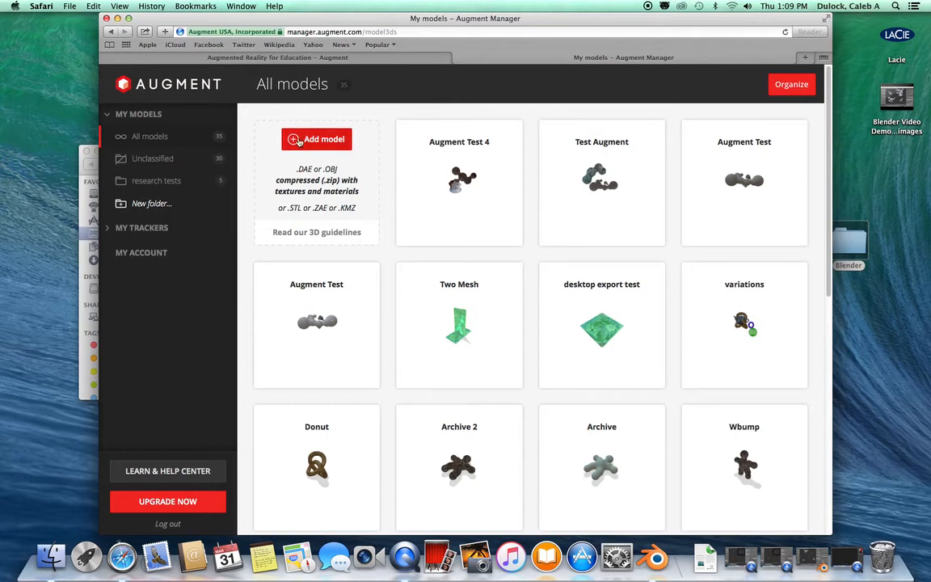
left_click(339, 142)
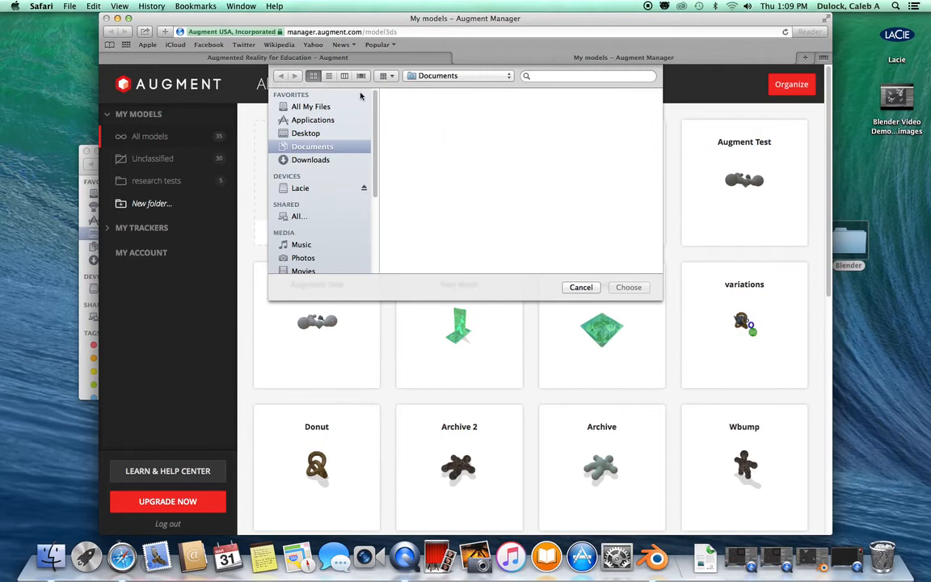
left_click(312, 134)
double_click(420, 113)
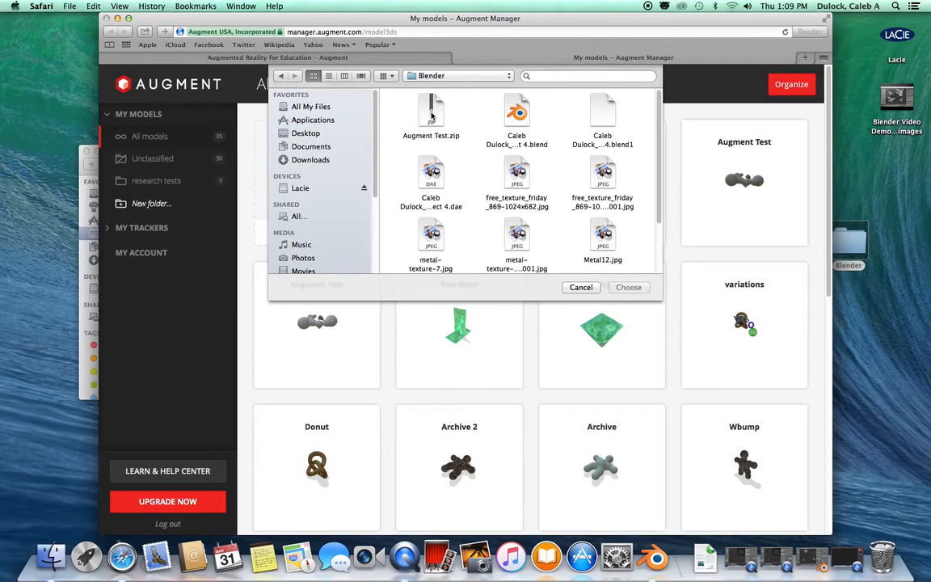
left_click(431, 117)
left_click(626, 287)
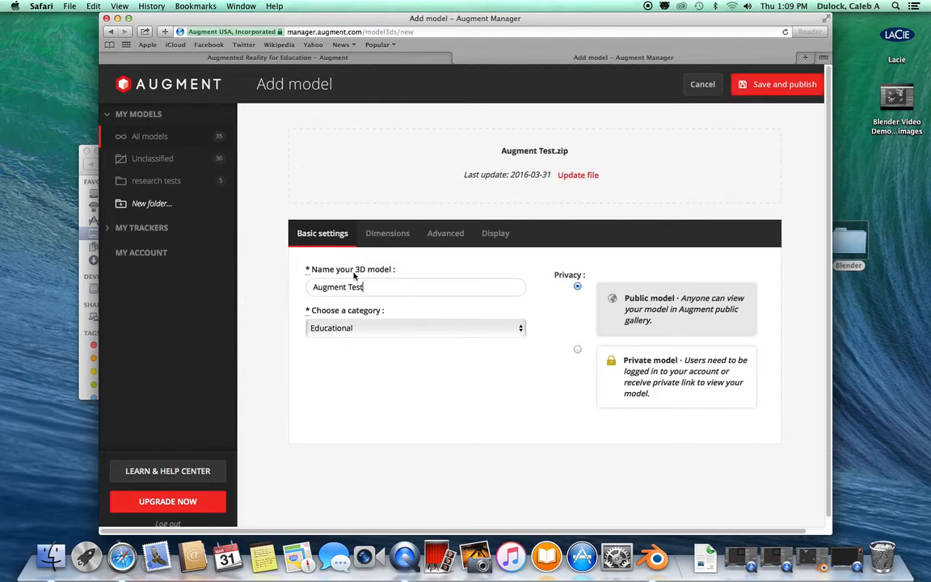
- Check the new model's name in its basic settings and read the warning for the uploaded file
left_click(374, 292)
left_click_drag(375, 287, 320, 287)
left_click(372, 290)
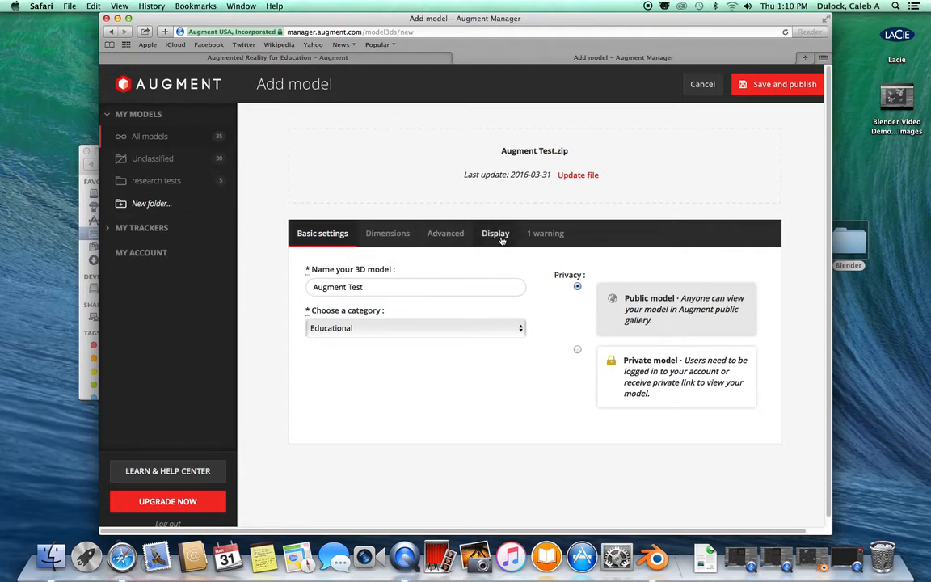
left_click(548, 235)
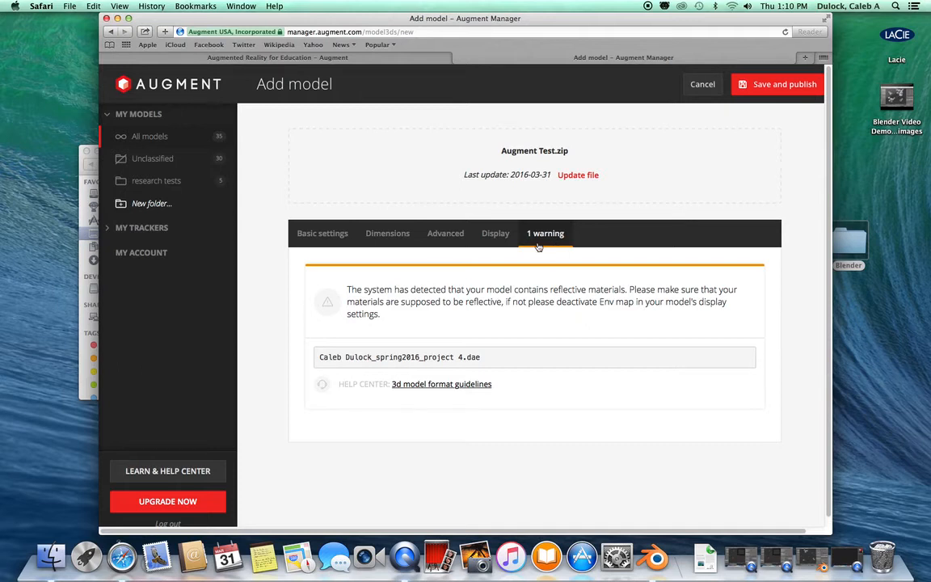
left_click(348, 289)
left_click_drag(348, 288, 403, 314)
left_click(403, 314)
- Return to the basic settings, widen the browser window, and save and publish the Augment Test model
left_click(331, 233)
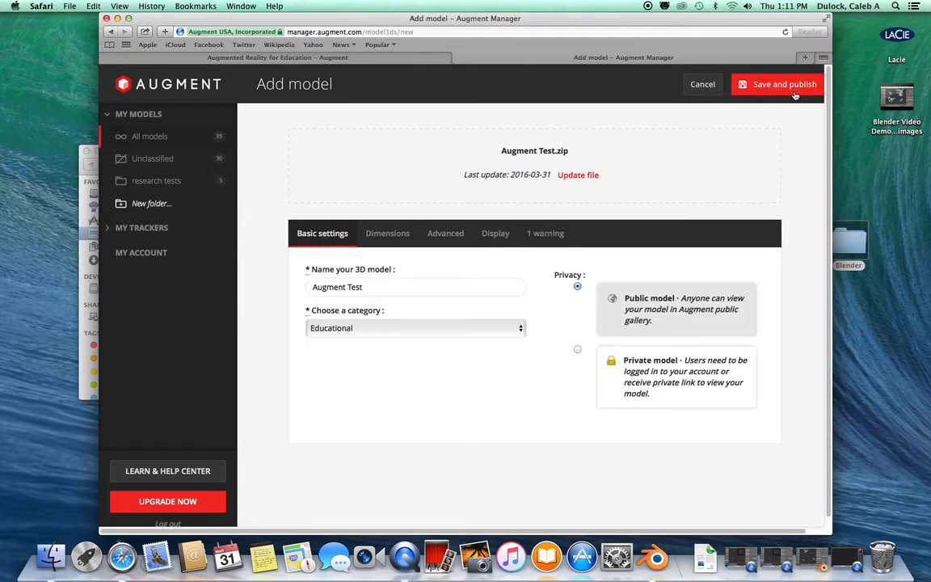
left_click_drag(830, 95, 879, 95)
left_click(840, 95)
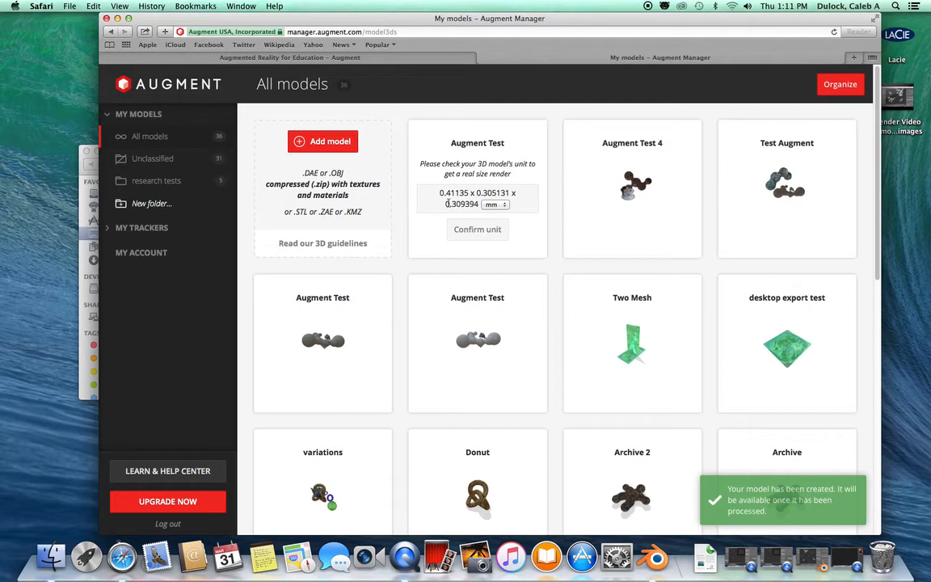
- Set the newly added Augment Test model's unit to inches and confirm it
left_click(494, 205)
left_click(495, 206)
left_click(496, 207)
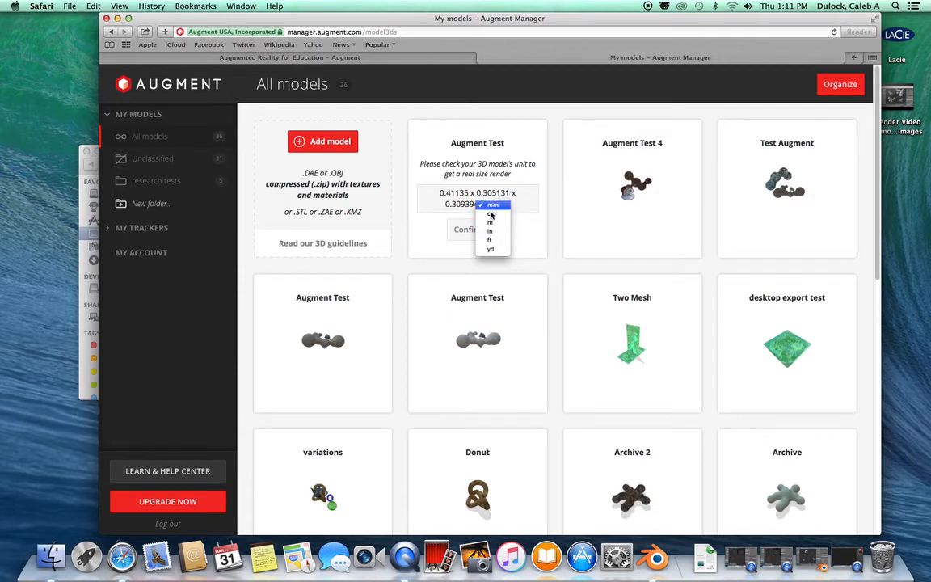
left_click(489, 231)
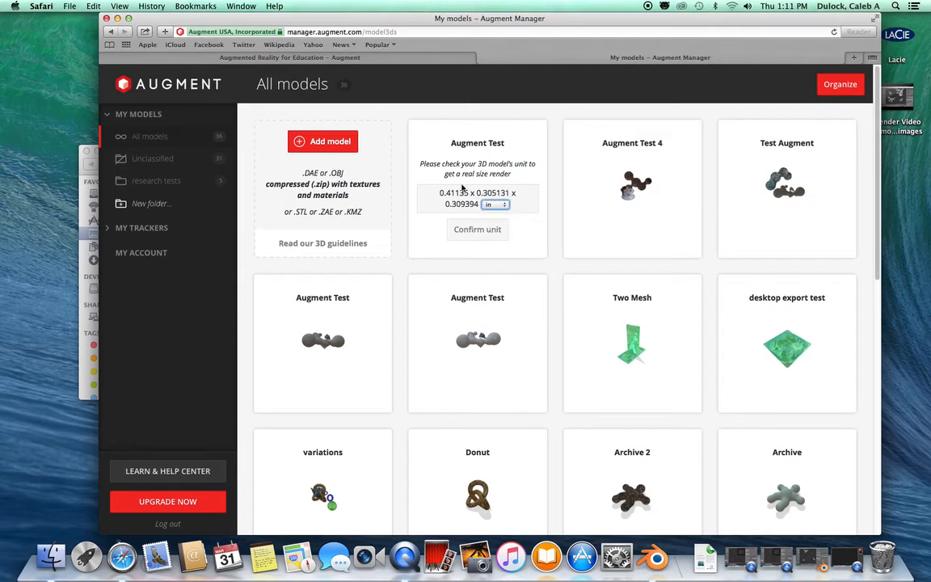
left_click(477, 233)
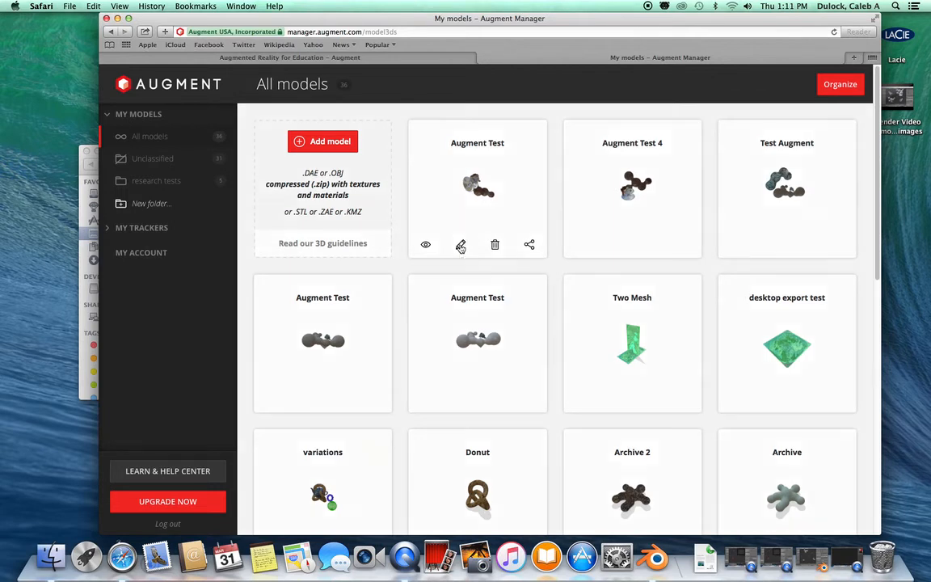
- Edit the newest Augment Test model and set its dimension to 12 in, keeping inches as the unit
left_click(461, 247)
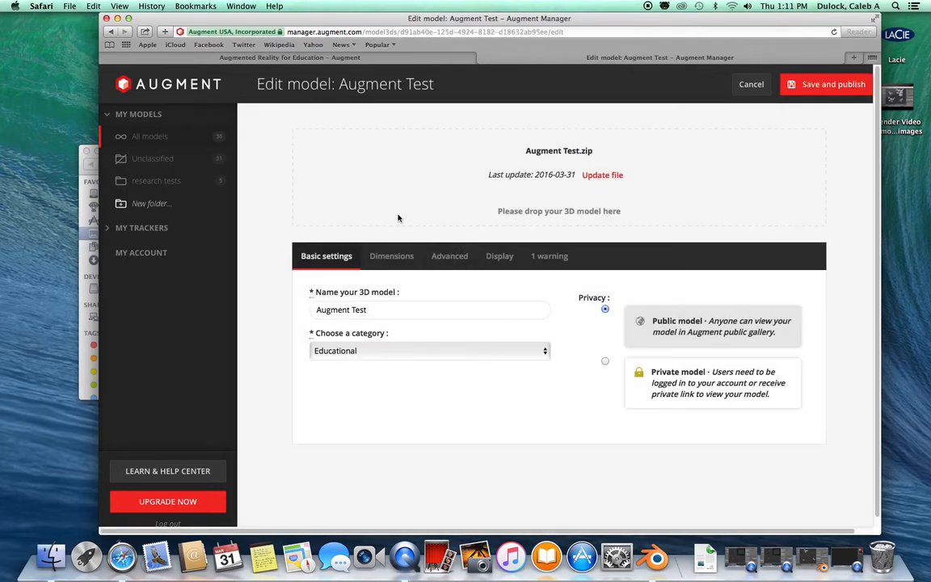
left_click(404, 263)
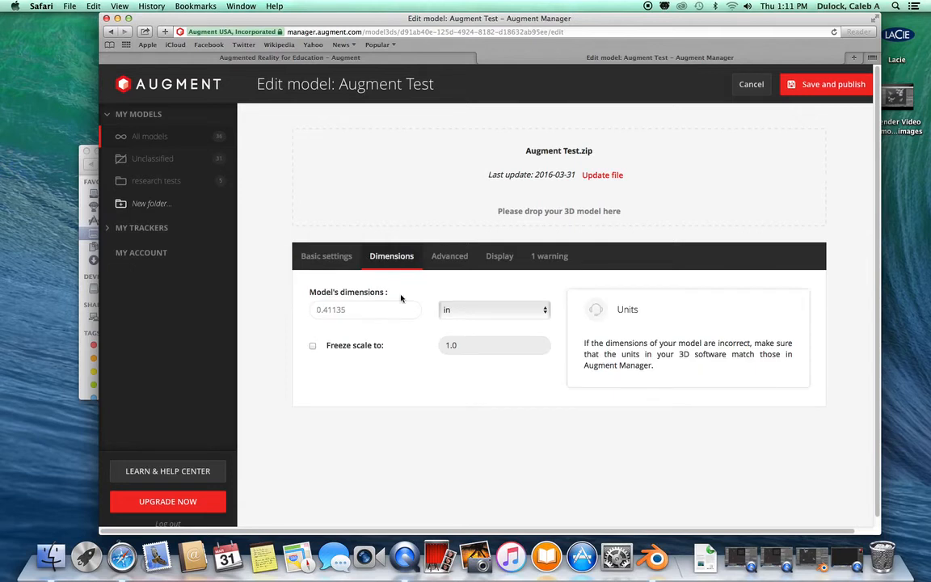
left_click(359, 312)
left_click(364, 308)
type("12")
left_click(475, 310)
left_click(476, 309)
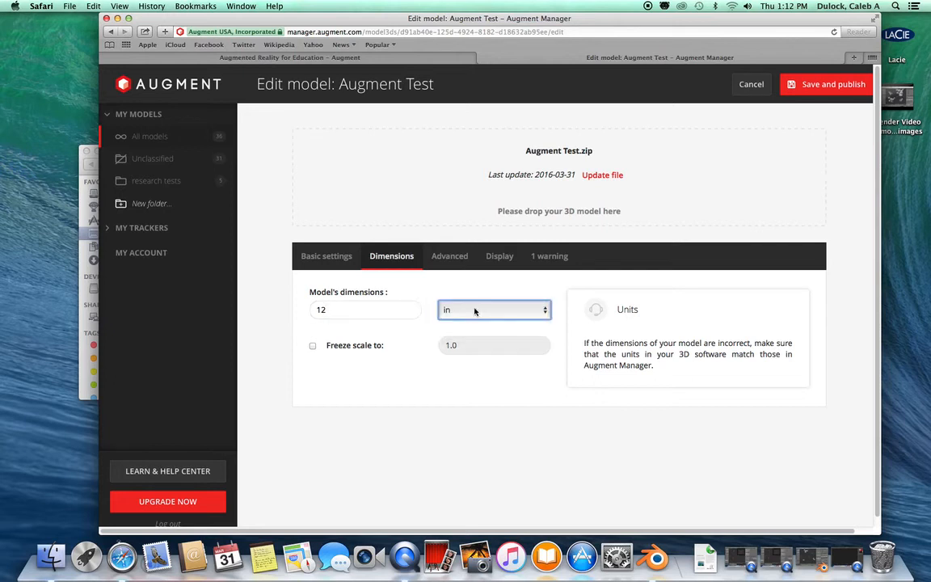
left_click(469, 309)
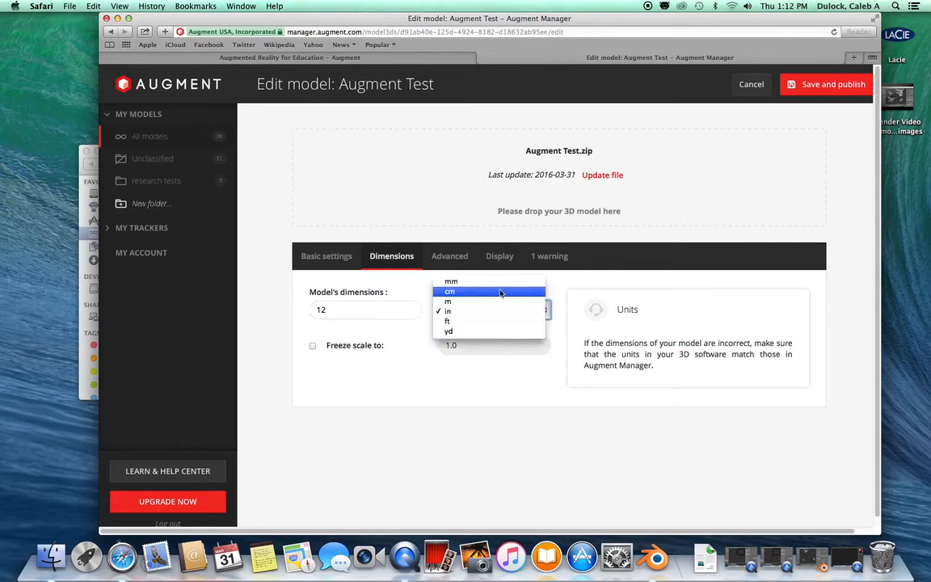
left_click(562, 285)
- Review the model's advanced settings for web link, tags and thumbnail, and its display settings for scene and 3D model effects
left_click(449, 256)
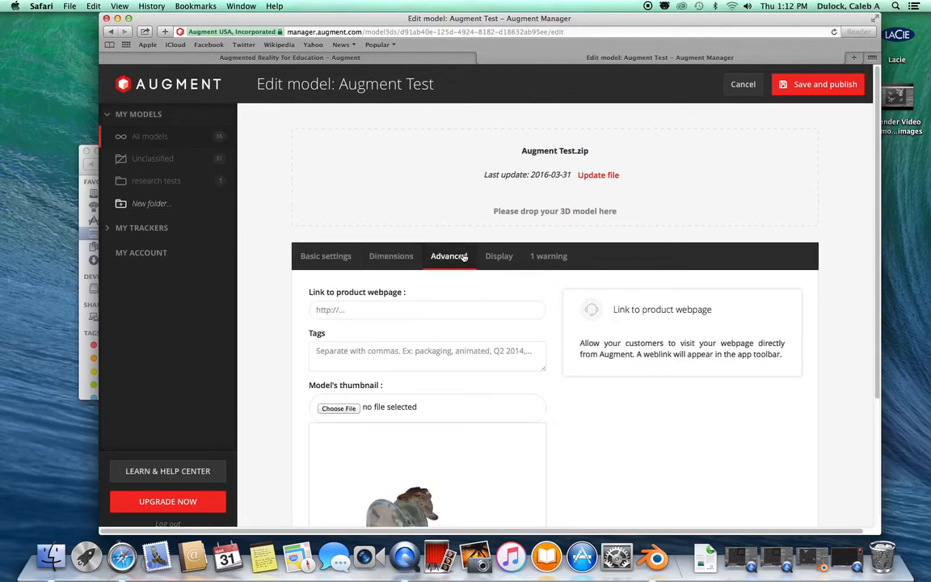
scroll(548, 326, "down", 3)
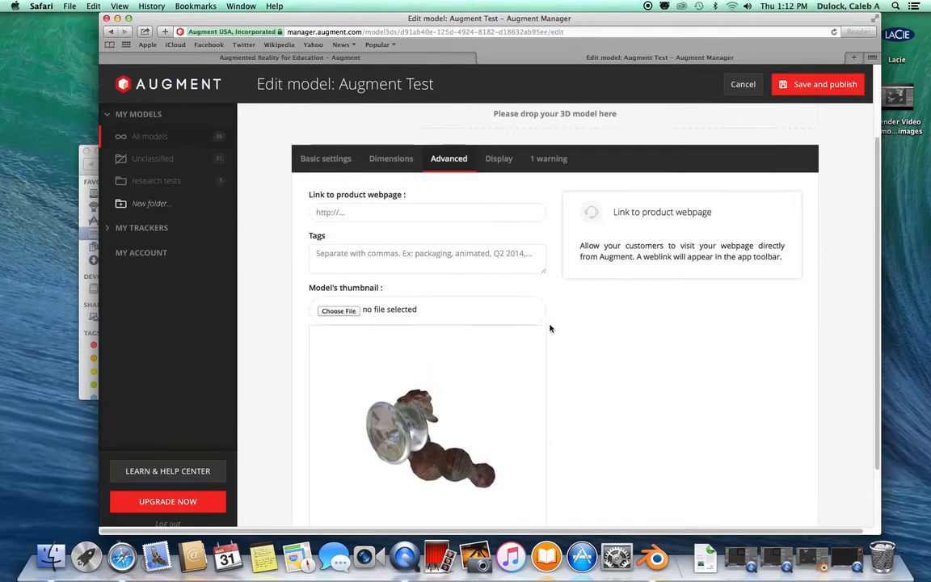
left_click(338, 213)
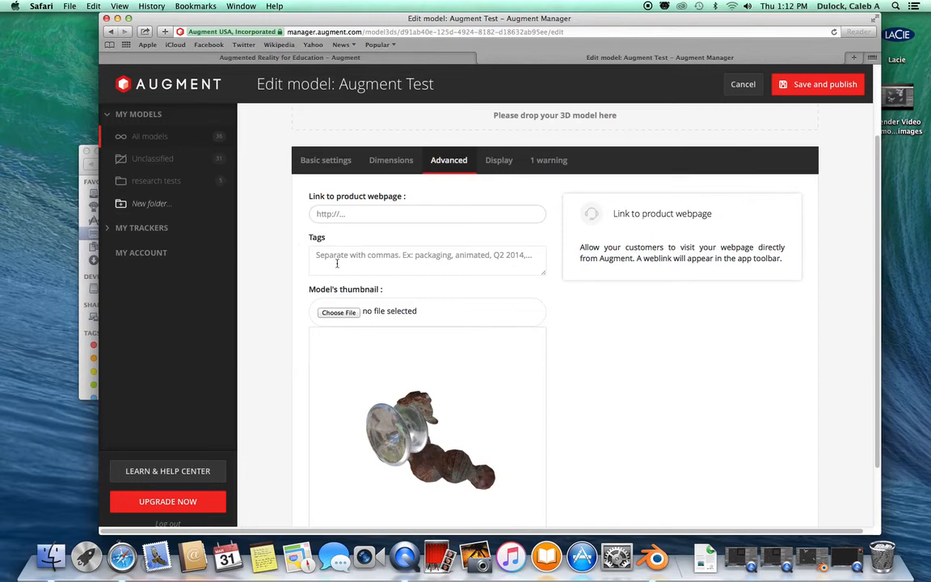
left_click(498, 160)
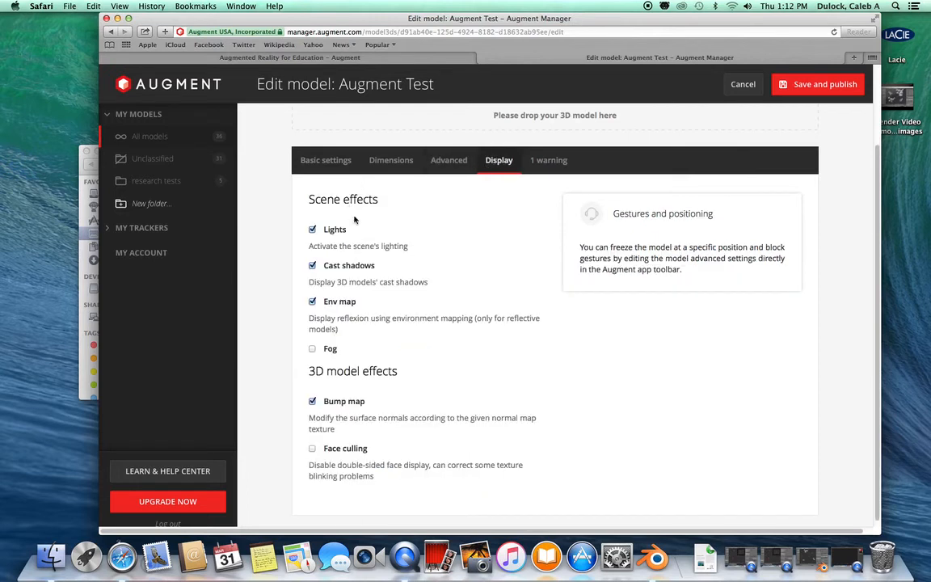
scroll(446, 358, "down", 1)
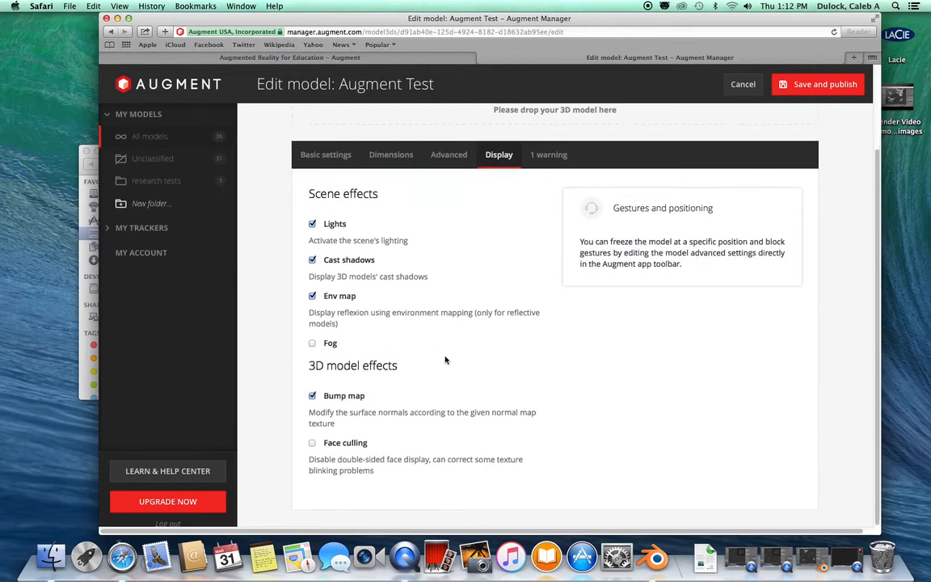
scroll(420, 340, "down", 1)
scroll(617, 404, "up", 5)
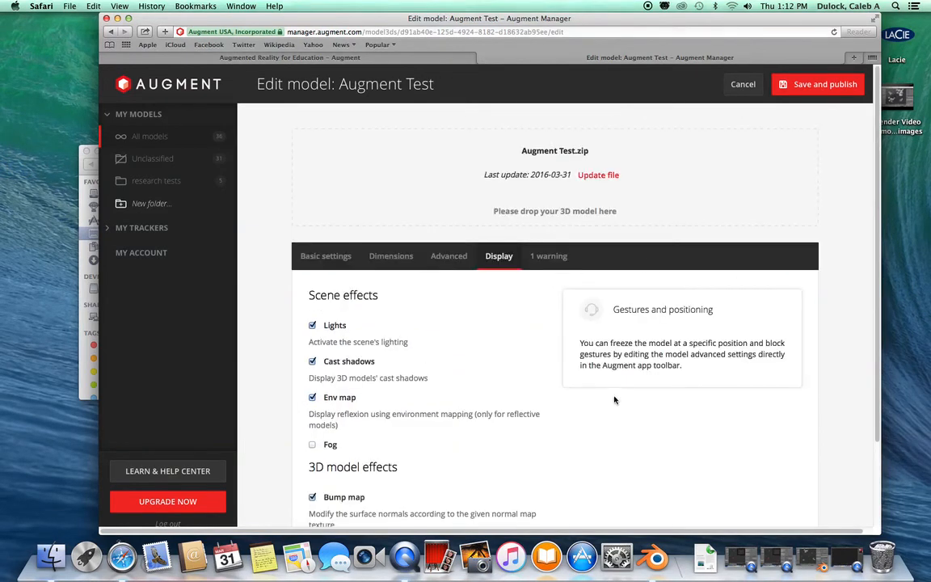
- Return to the model's basic settings and save and publish the edited Augment Test model
left_click(428, 257)
left_click(313, 257)
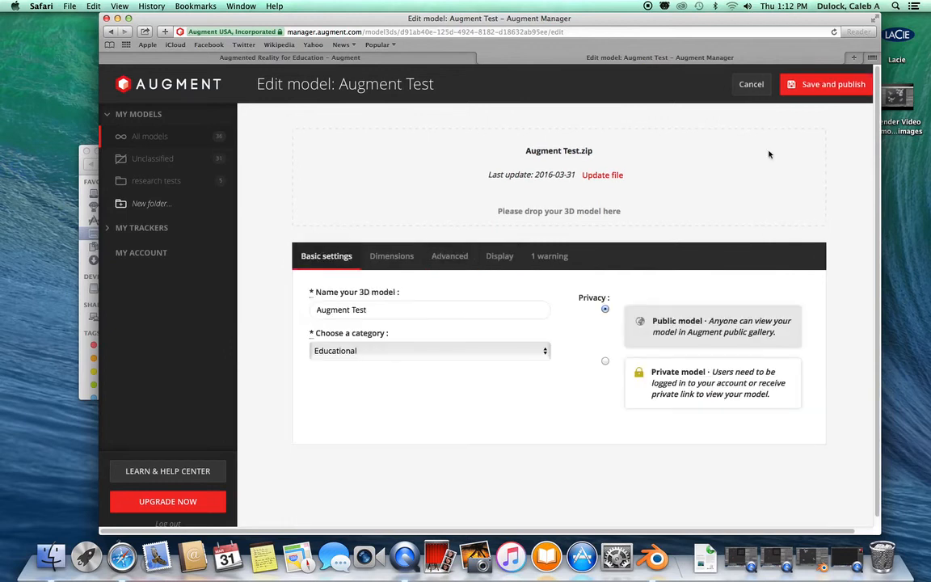
left_click(810, 84)
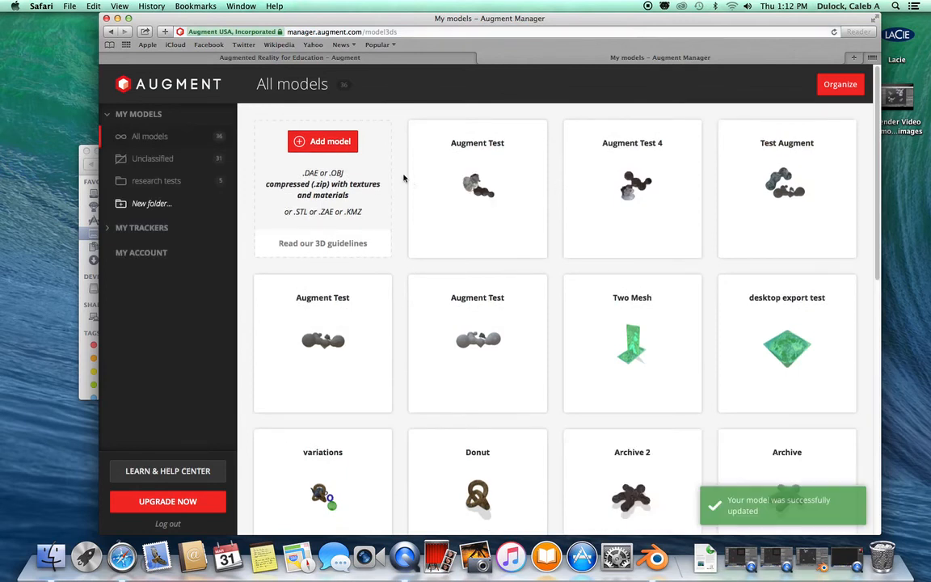
- View the QR code of the newest Augment Test model and return to its thumbnail
mouse_move(425, 167)
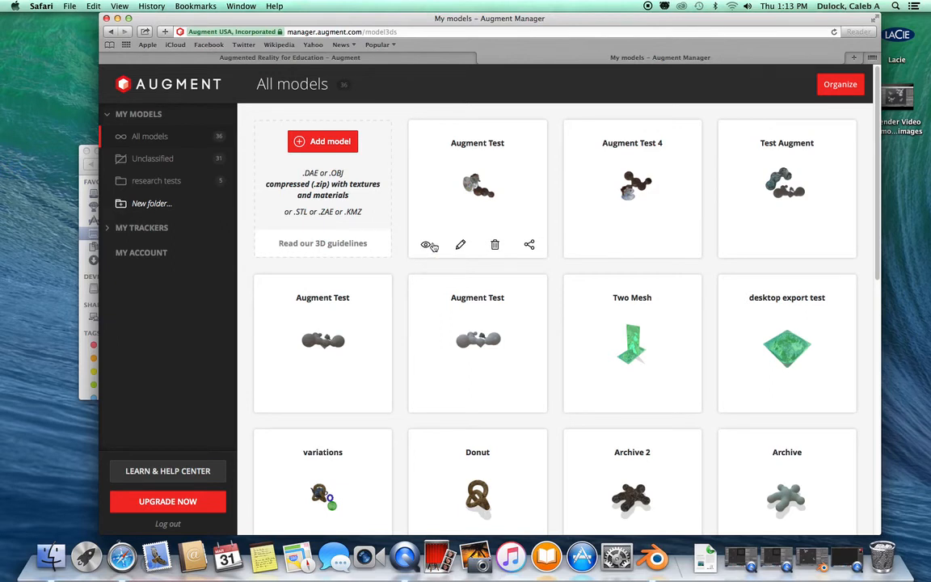
left_click(425, 247)
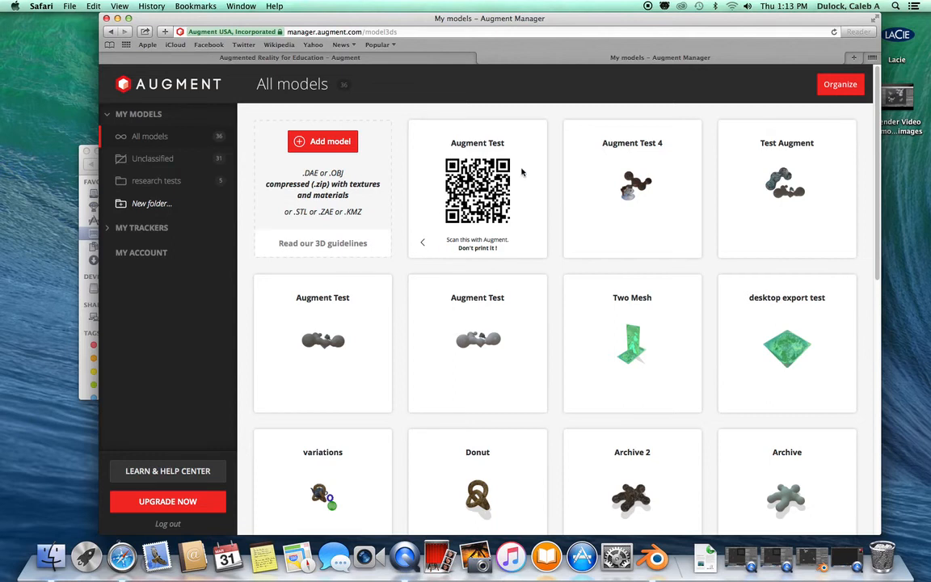
left_click(421, 243)
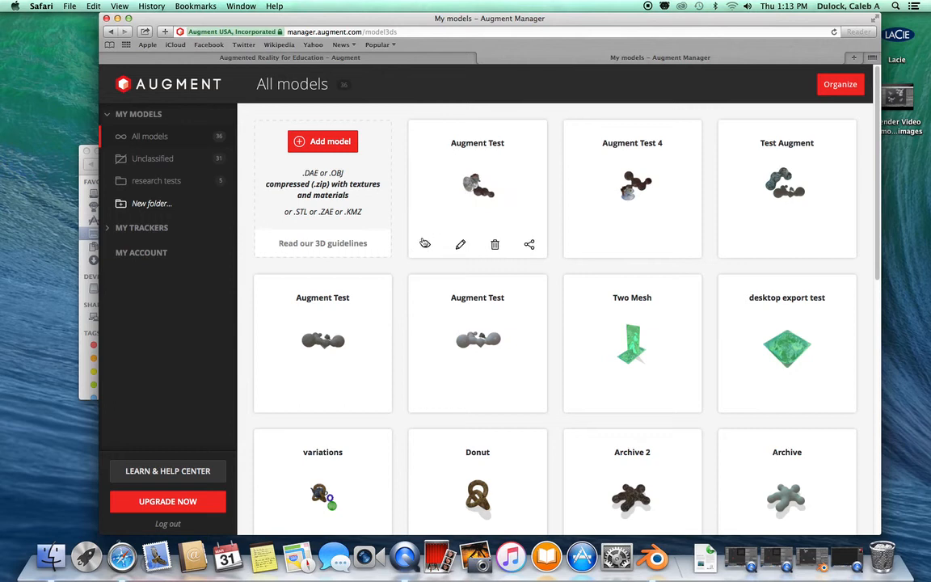
left_click(425, 244)
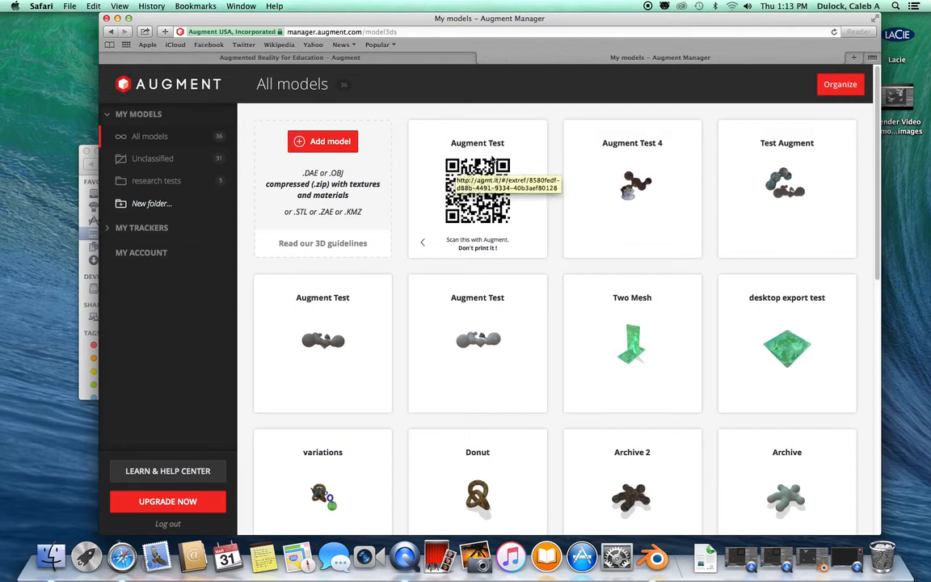
left_click(422, 247)
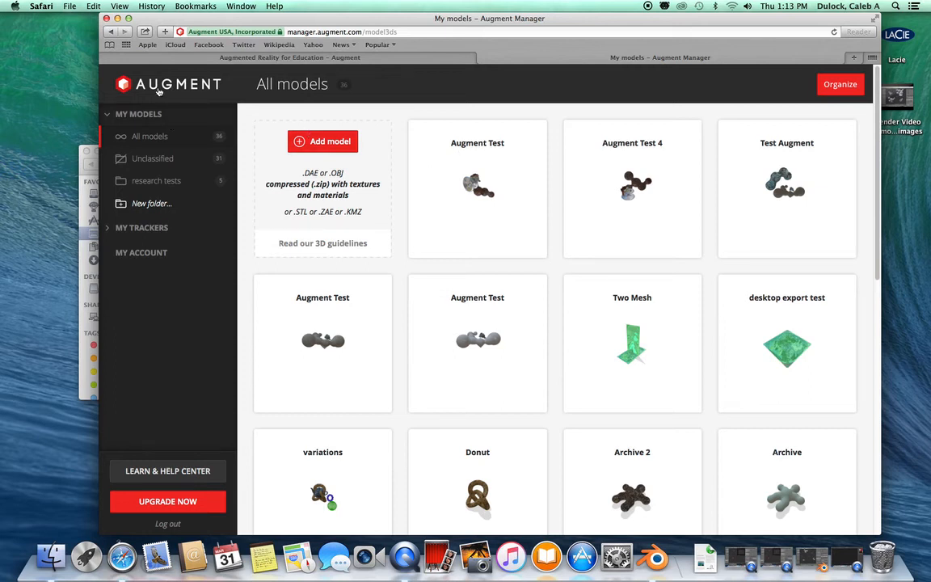
- Add a new tracker in All trackers from the quadview JPG in the desktop's Blender stills folder
left_click(140, 228)
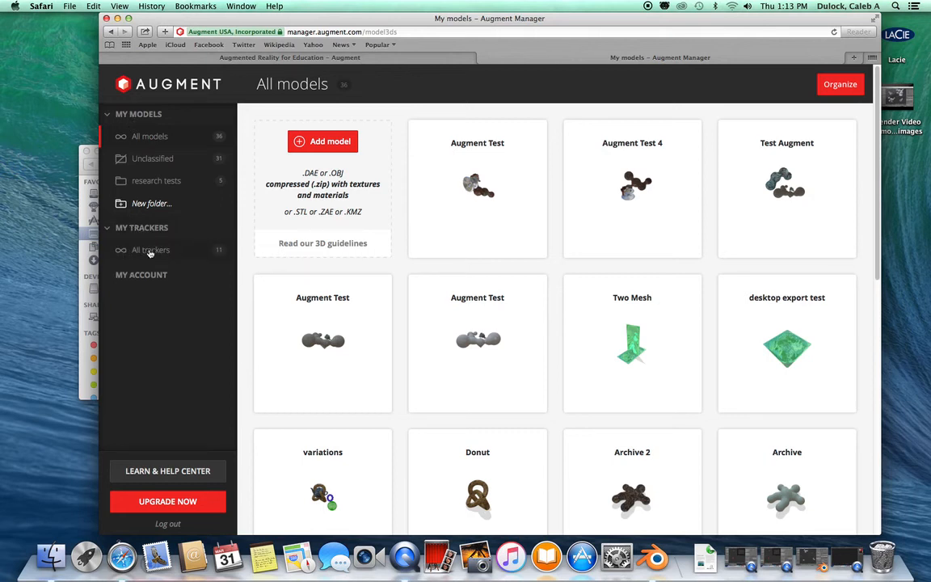
left_click(149, 251)
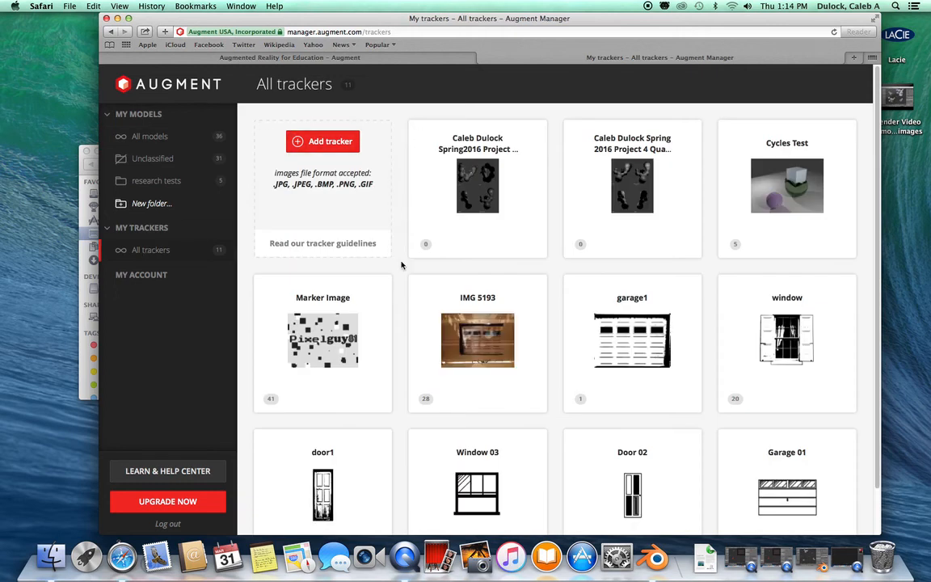
left_click(313, 142)
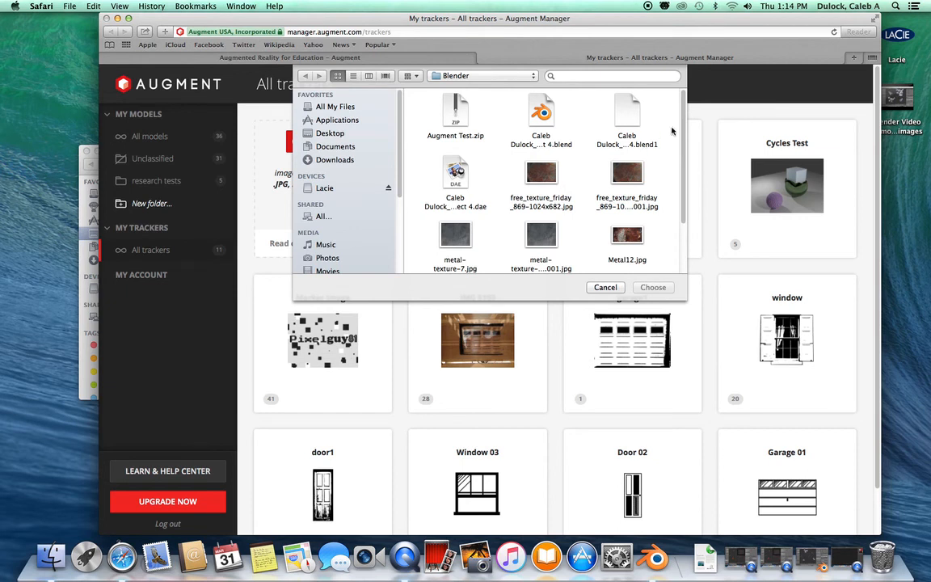
scroll(686, 204, "down", 2)
left_click_drag(686, 204, 677, 88)
left_click(330, 134)
left_click(506, 118)
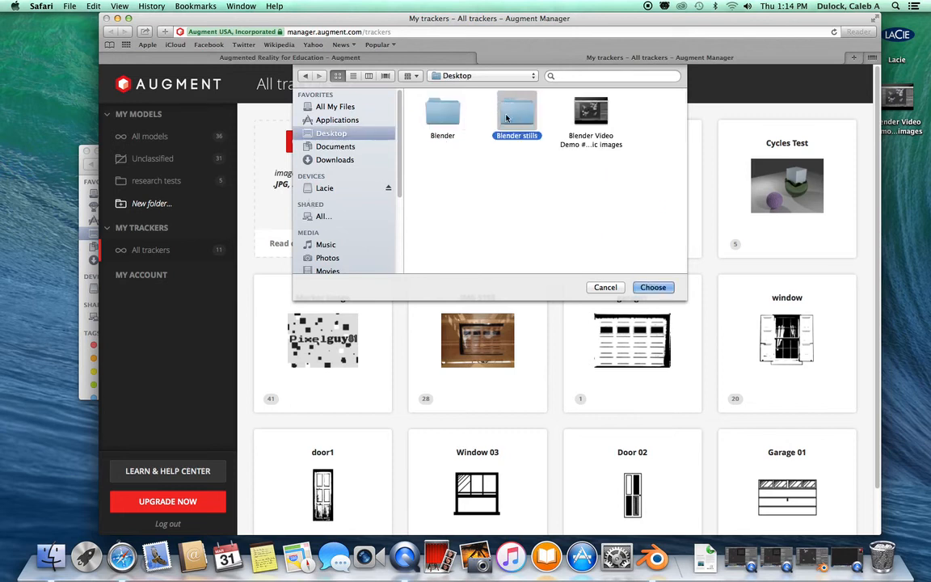
double_click(506, 117)
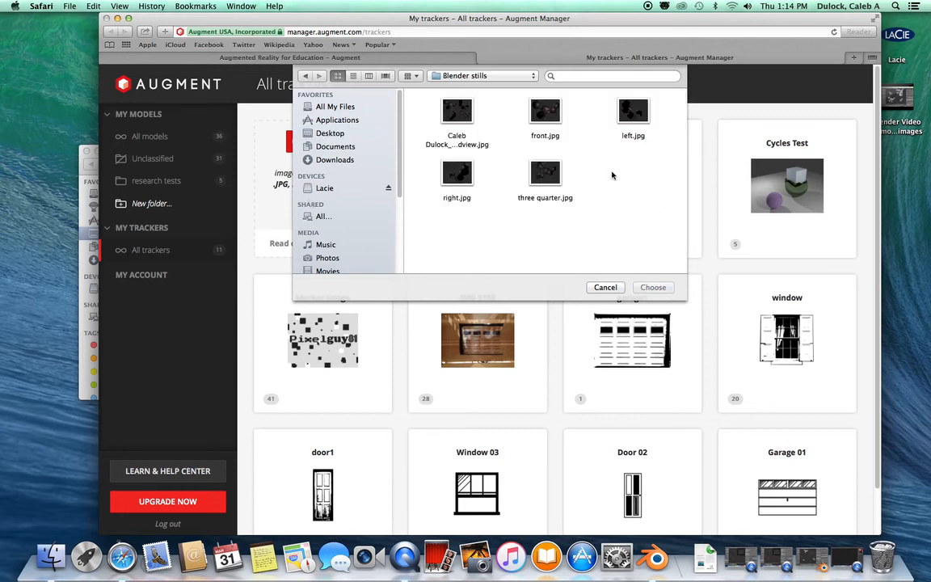
left_click(449, 116)
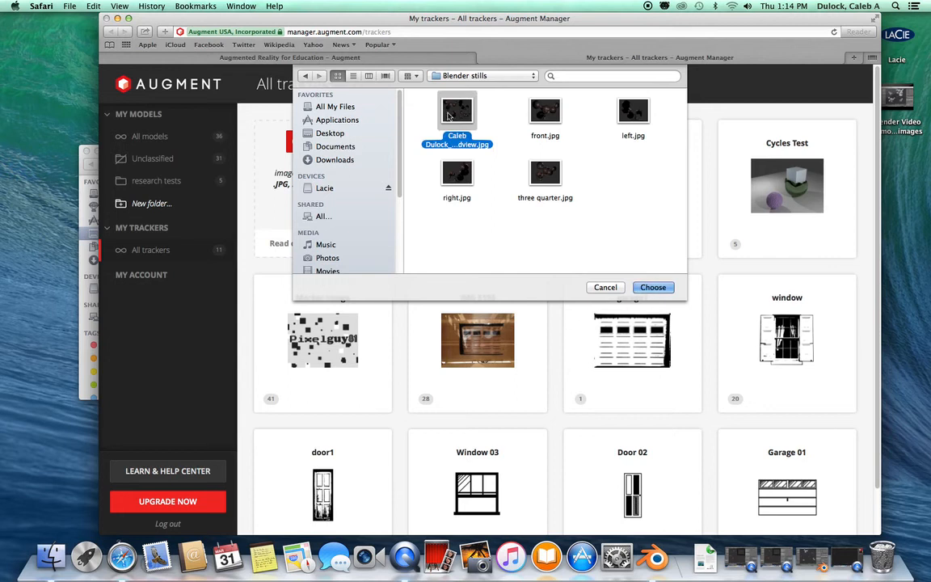
left_click(440, 159)
left_click(450, 113)
left_click(651, 287)
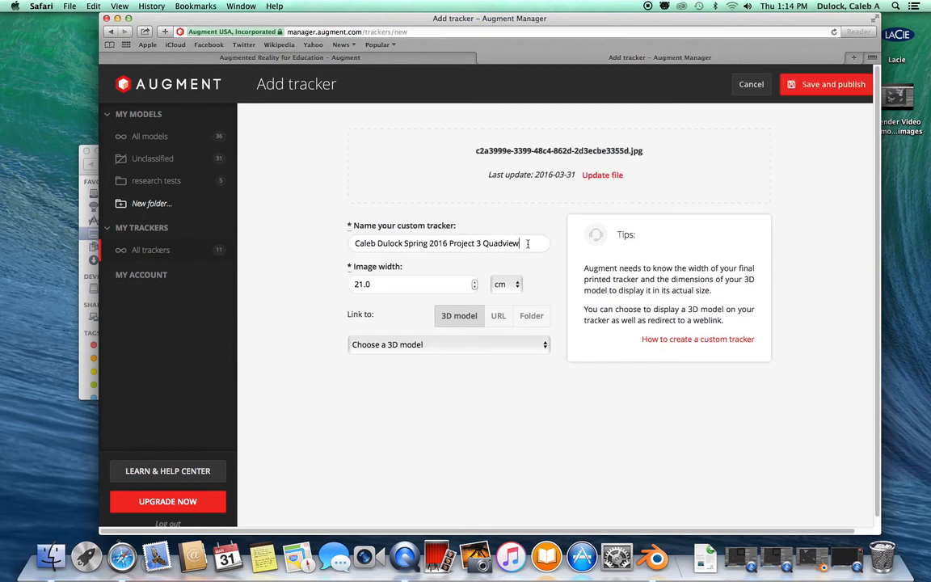
- Set the tracker's image width to 11 in
left_click(391, 284)
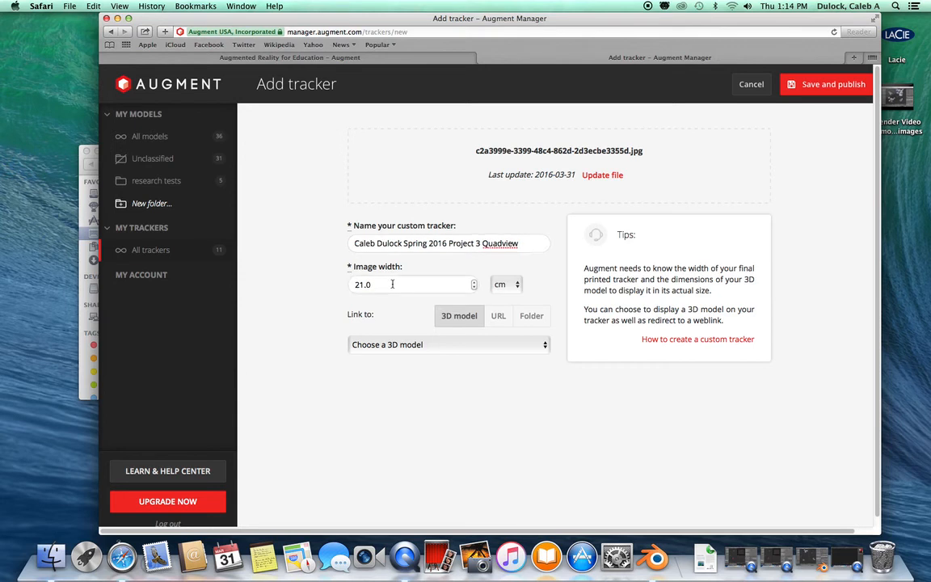
left_click(474, 282)
double_click(392, 286)
type("11")
left_click(506, 283)
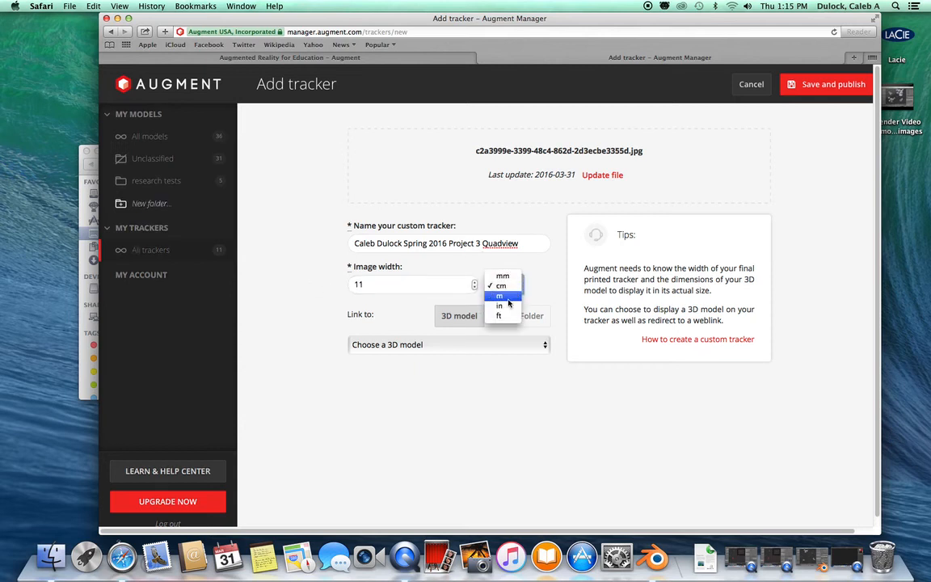
left_click(504, 308)
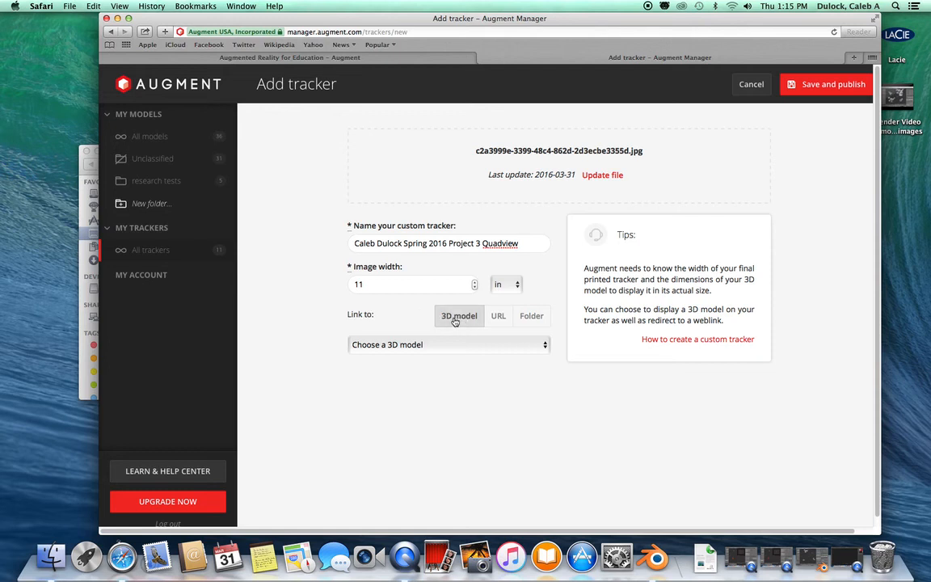
- Examine the URL and folder options for the tracker's link, including the folders available
left_click(495, 316)
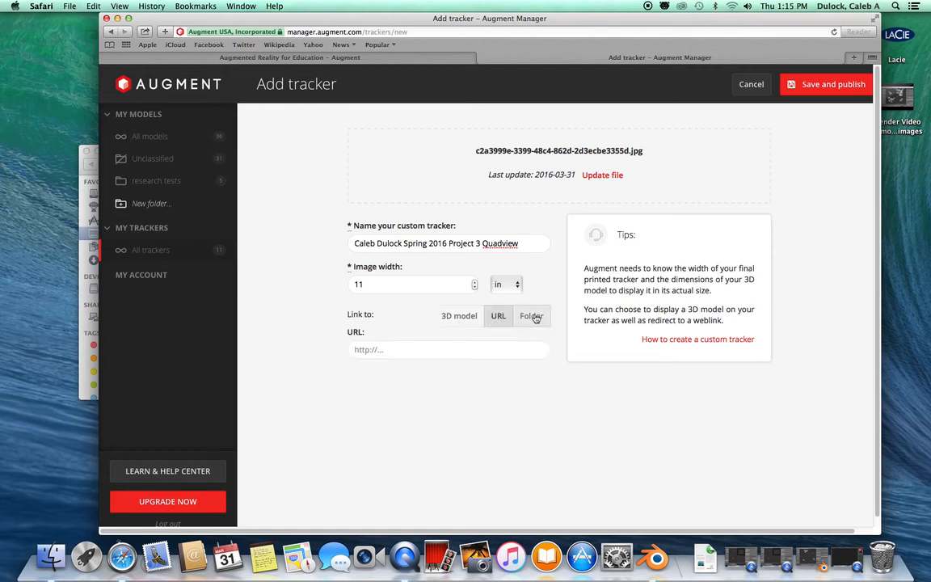
left_click(531, 317)
left_click(546, 344)
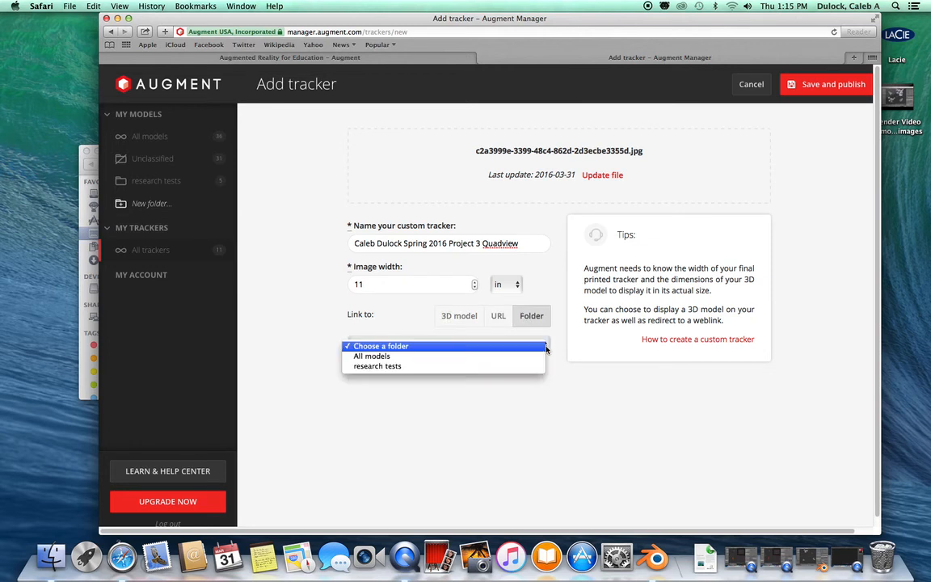
left_click(554, 322)
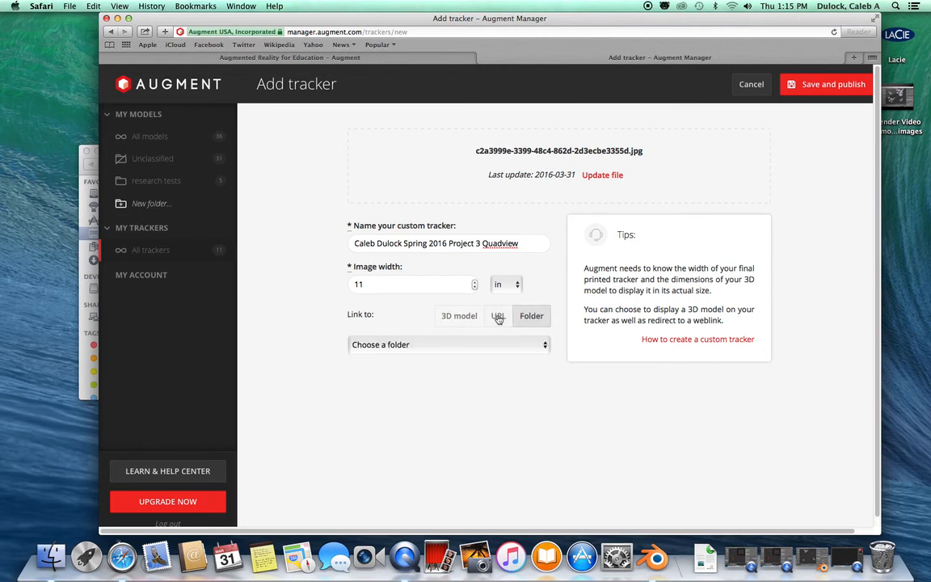
- Link the tracker to the last Augment Test entry in the list of 3D models, and save and publish the tracker
left_click(458, 322)
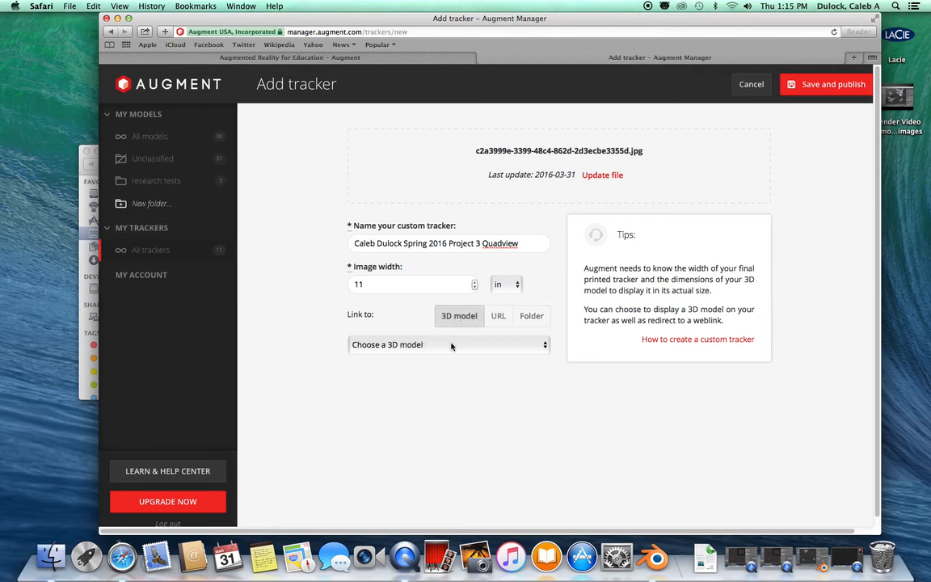
left_click(404, 346)
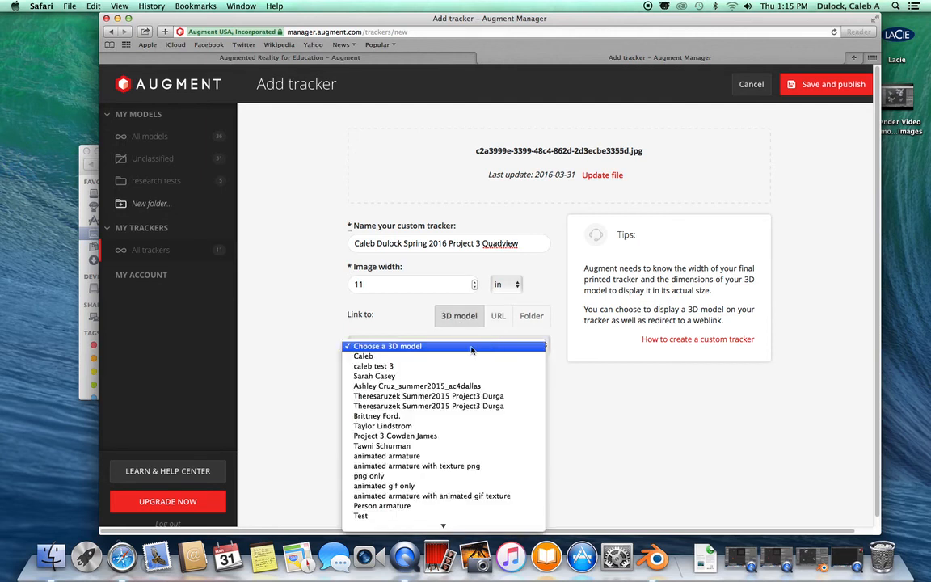
scroll(428, 397, "down", 5)
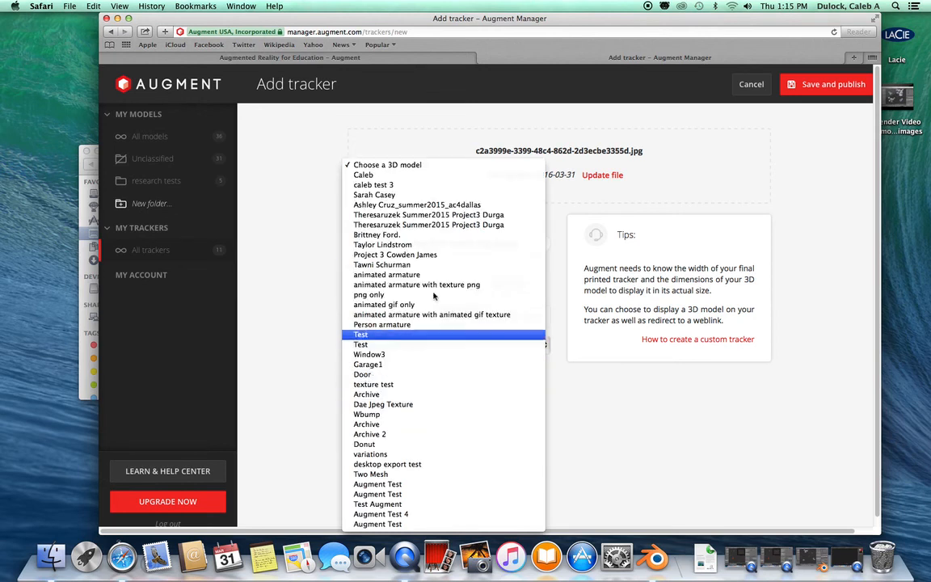
left_click(377, 523)
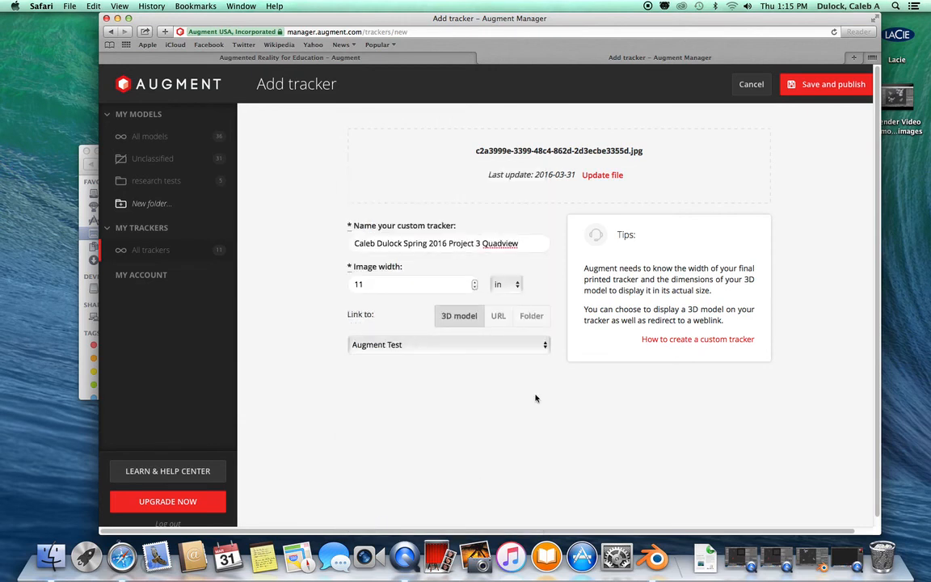
left_click(821, 85)
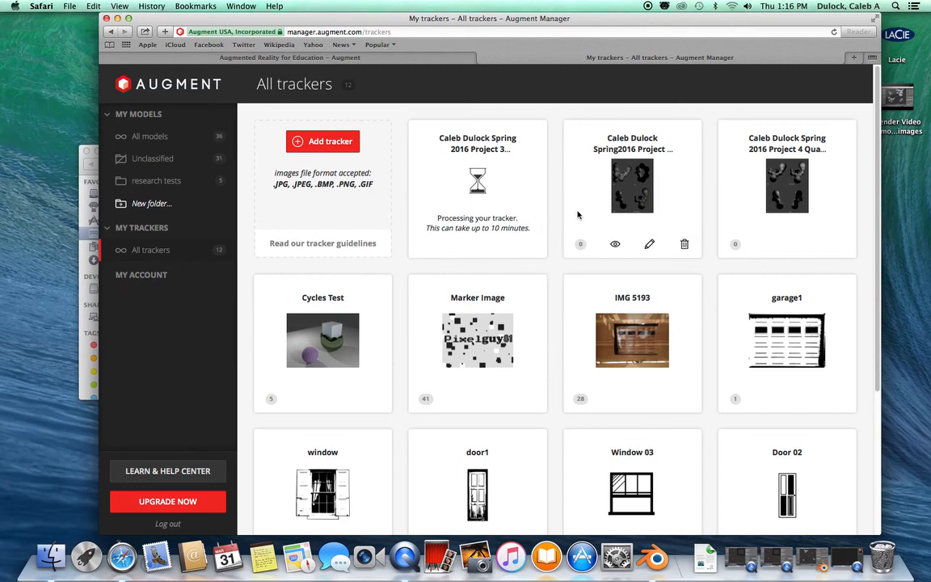
- View the full-size image of the Marker Image tracker in All trackers
mouse_move(433, 323)
mouse_move(577, 191)
mouse_move(479, 339)
left_click(457, 400)
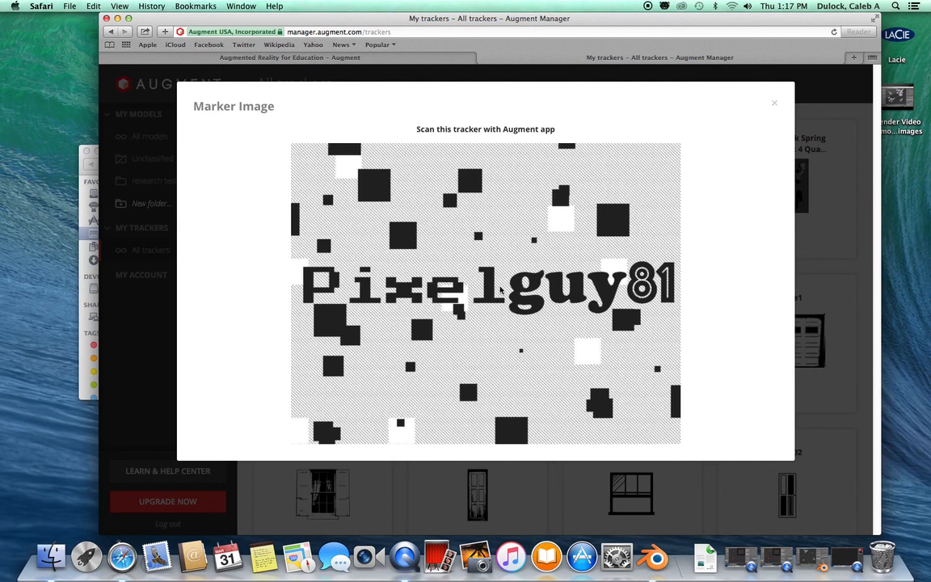
- Switch to Blender to examine the Suzanne model in the top view, and return to the Marker Image preview in Safari
left_click(812, 556)
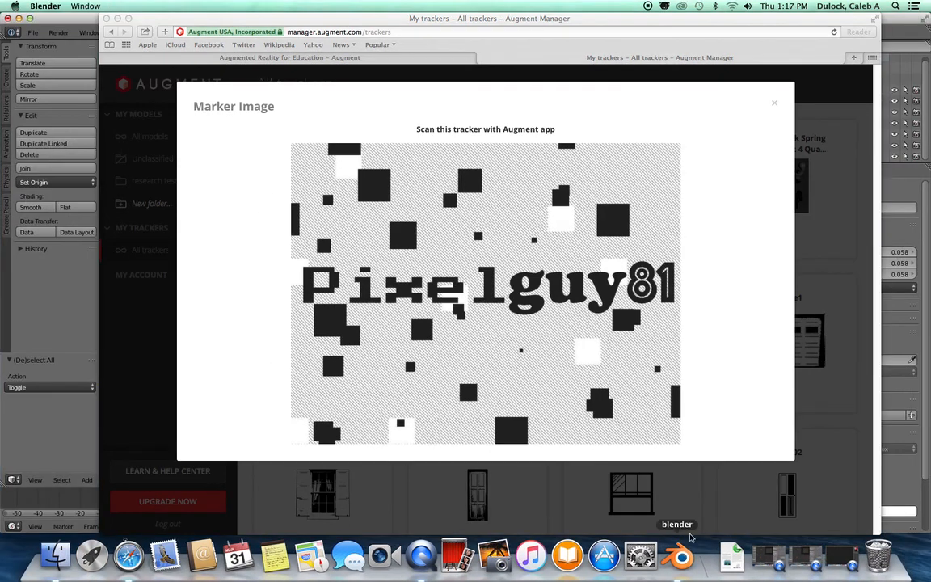
left_click(680, 558)
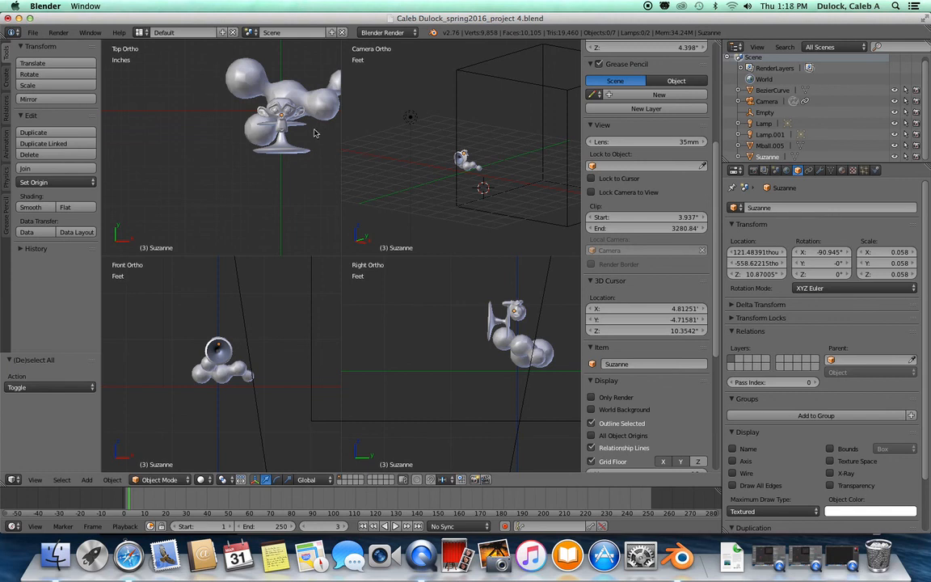
scroll(311, 131, "down", 3)
scroll(314, 133, "up", 4)
scroll(311, 135, "right", 5)
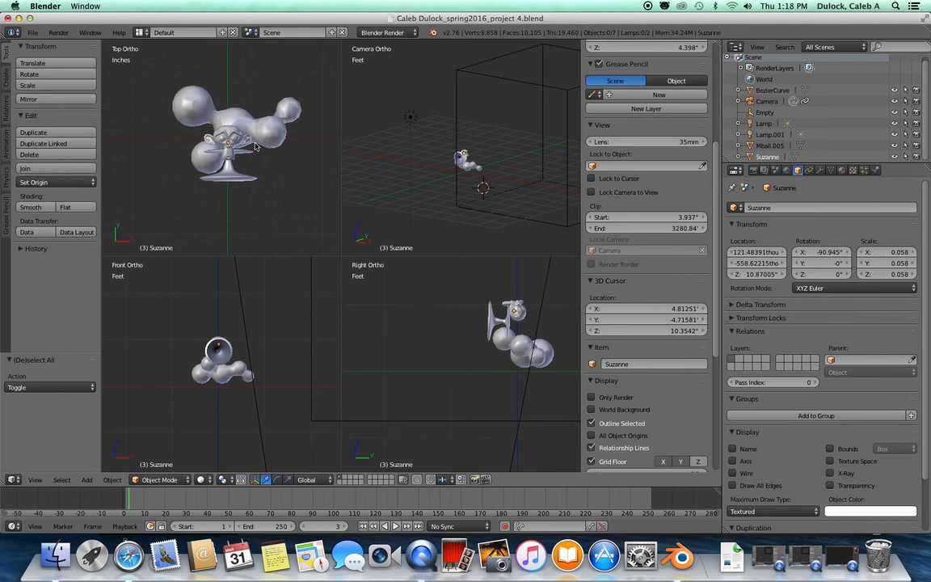
key("super+Tab")
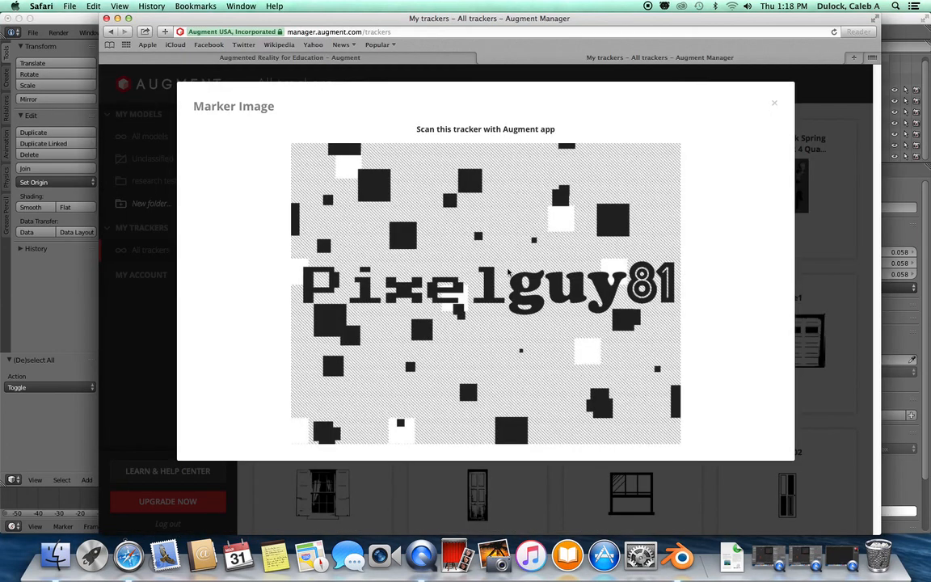